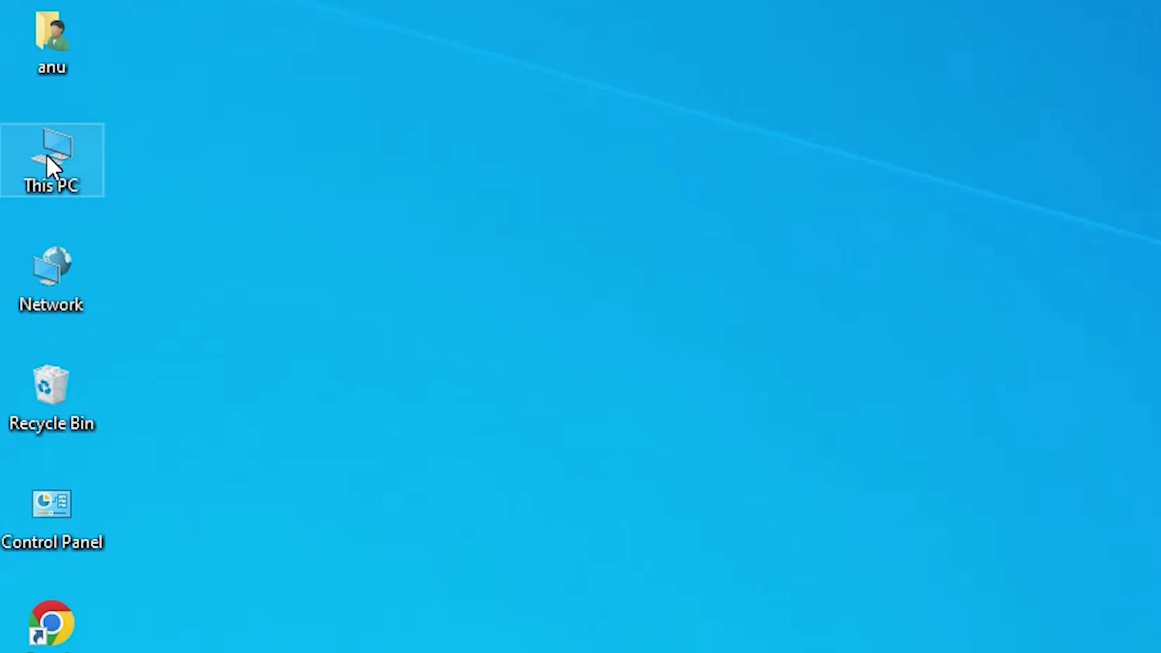
- View This PC's system properties, then close the system information window
right_click(46, 155)
click(151, 482)
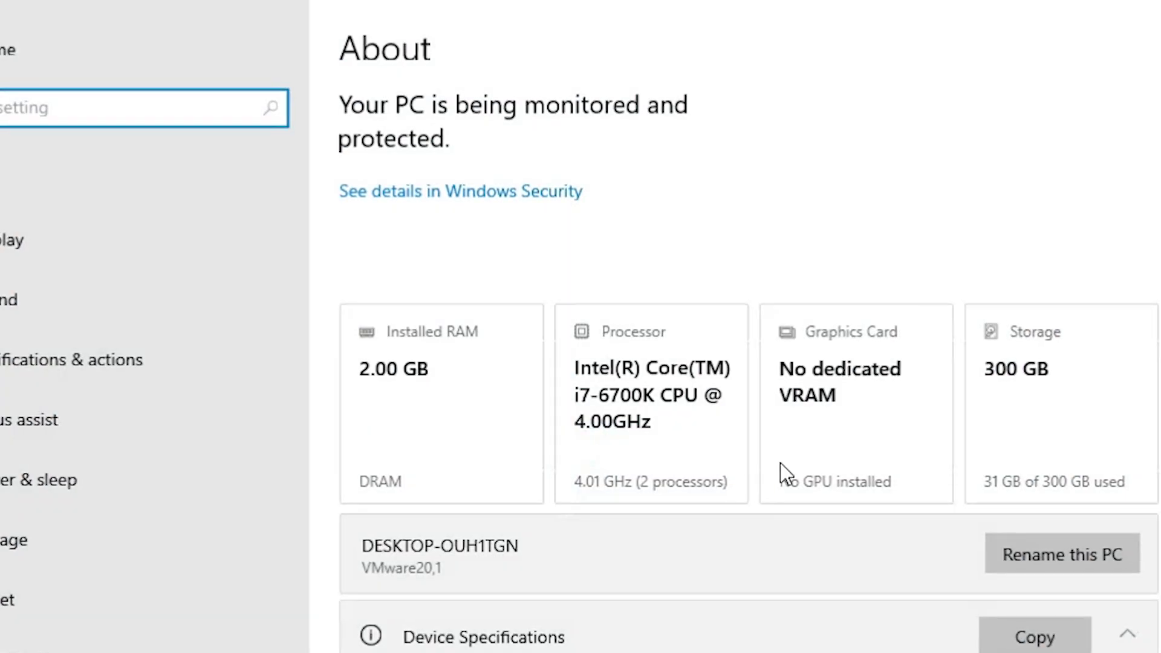
scroll(633, 267, down, 8)
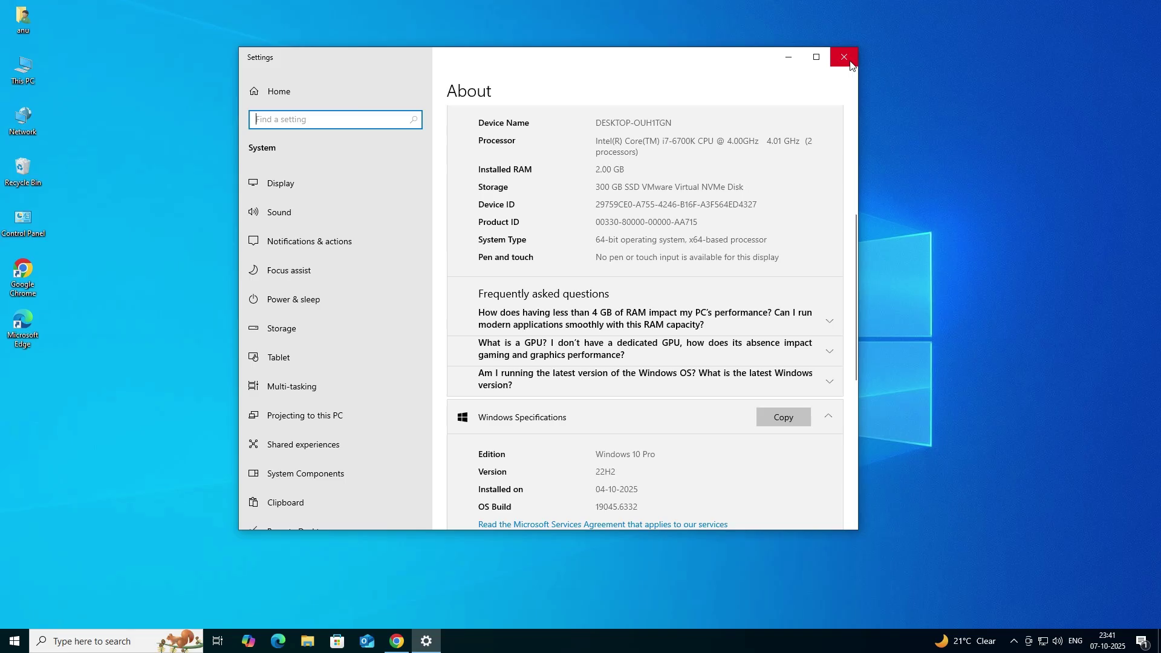
click(850, 61)
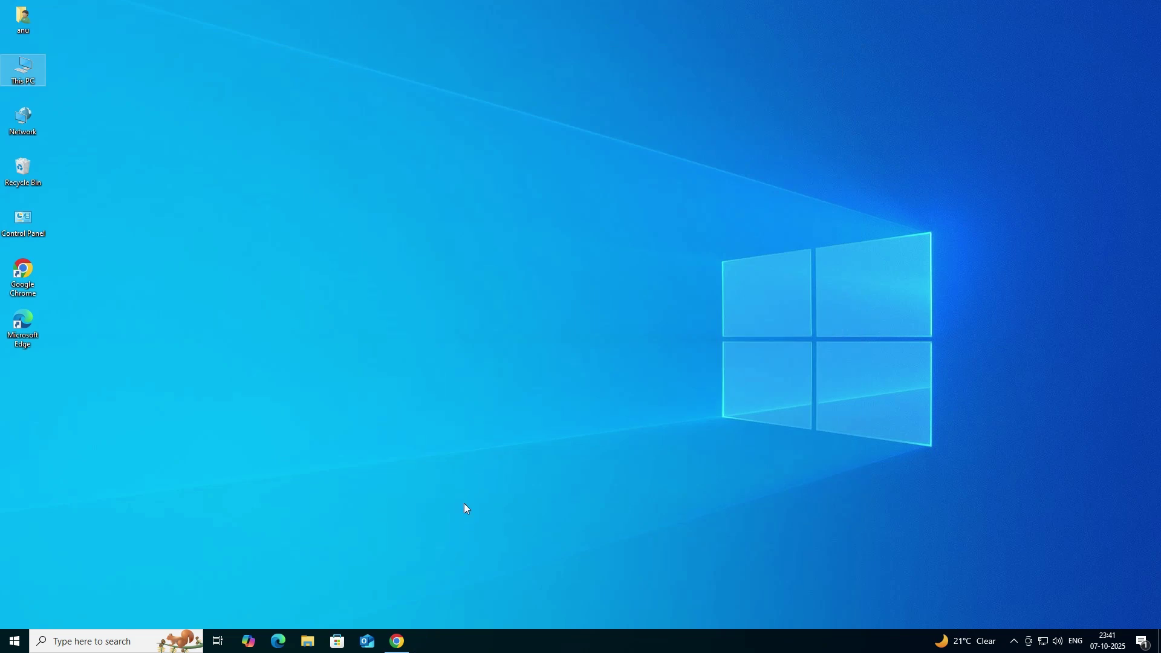
- Rerun the Google search for 'epson l4260 driver download' in Chrome
click(402, 646)
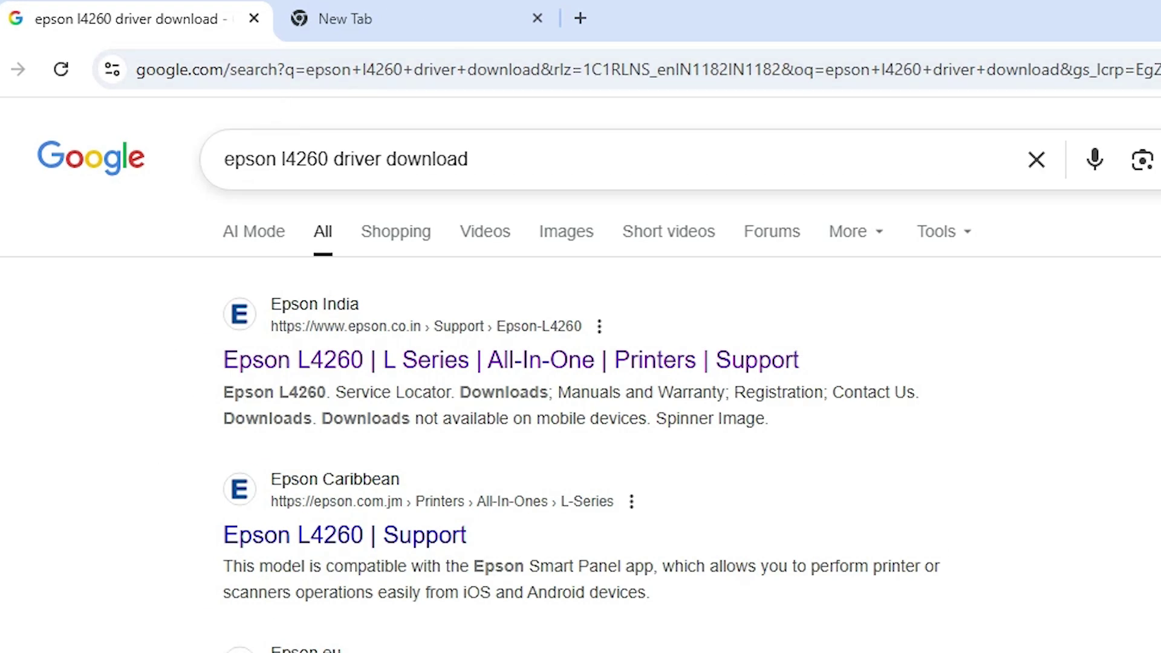
click(468, 159)
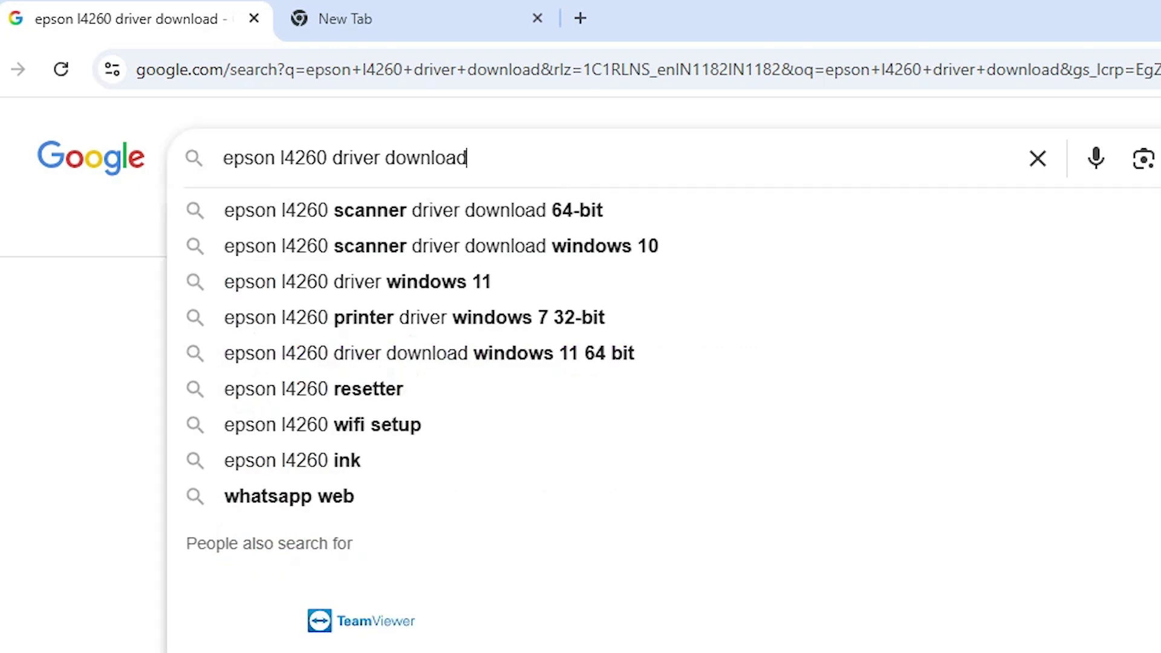
key(Return)
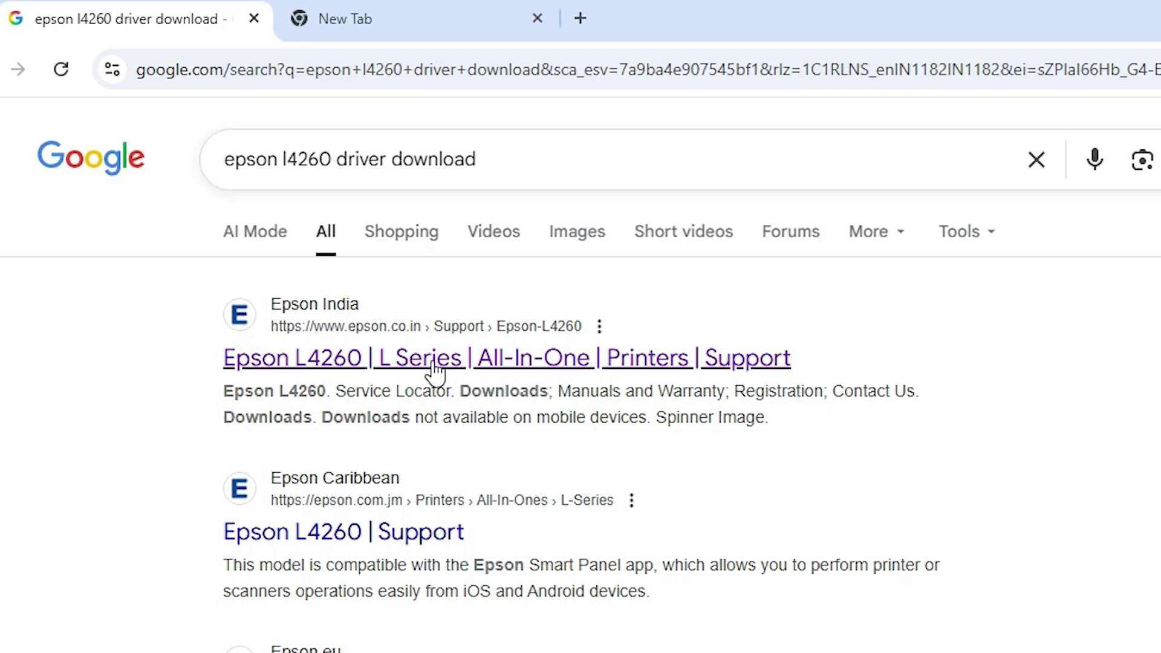
- Open the Epson India L4260 support page from the first result in a new tab
right_click(412, 359)
click(517, 387)
click(488, 9)
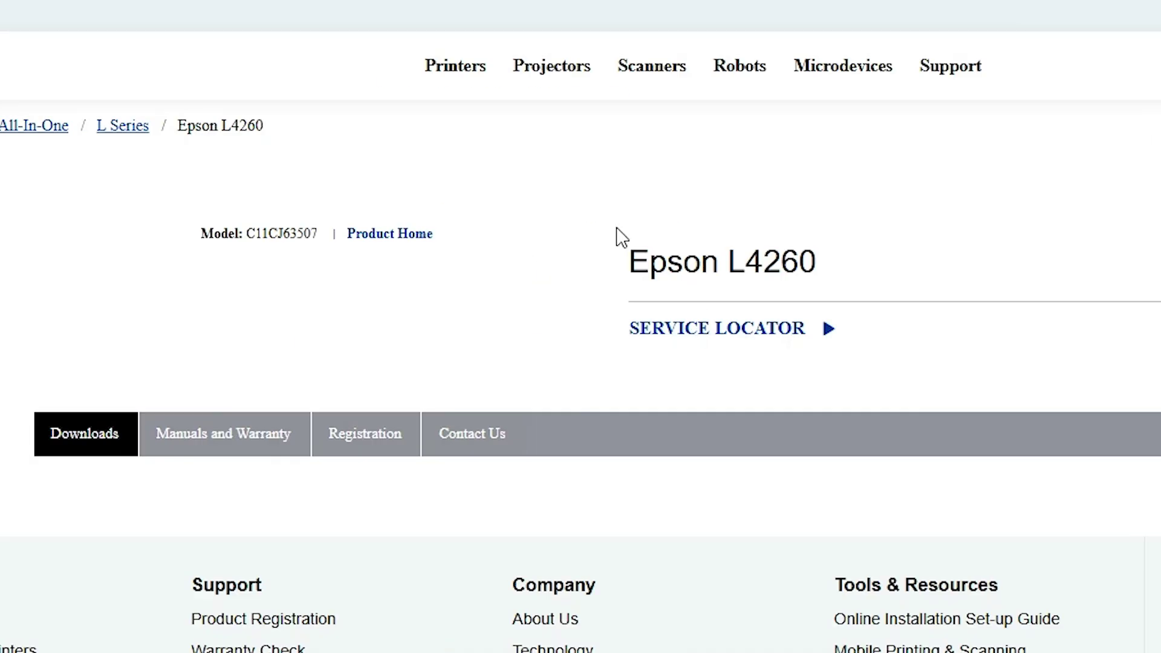
drag(630, 261, 831, 289)
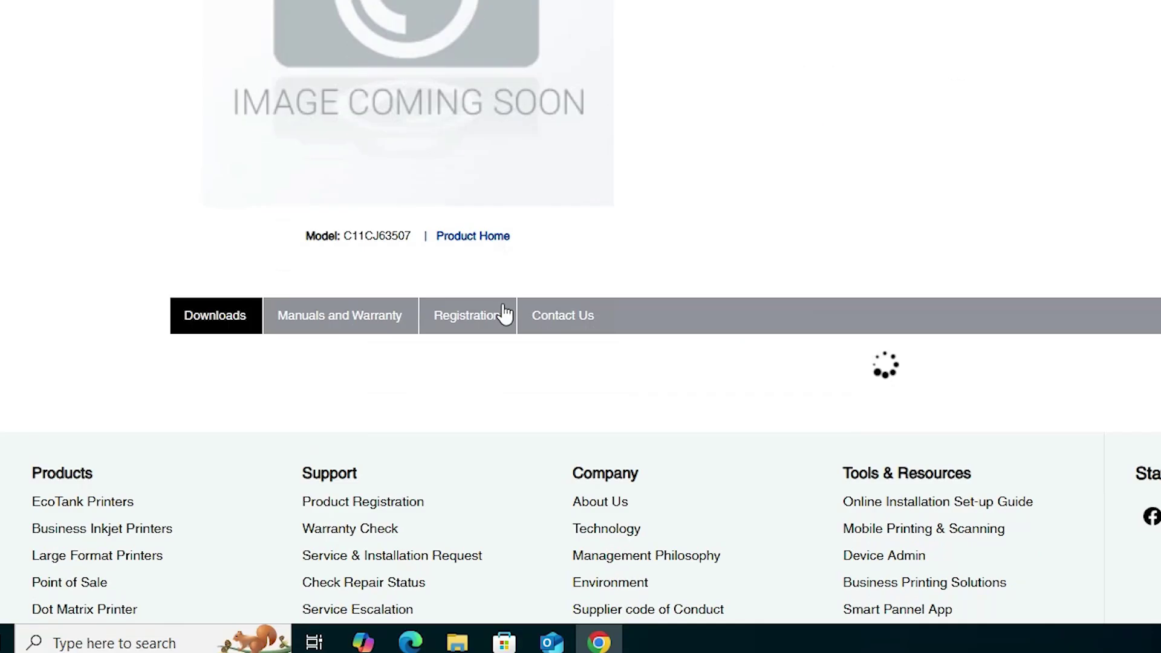
- Keep Windows 10 64-bit as the operating system for downloads
scroll(506, 314, down, 4)
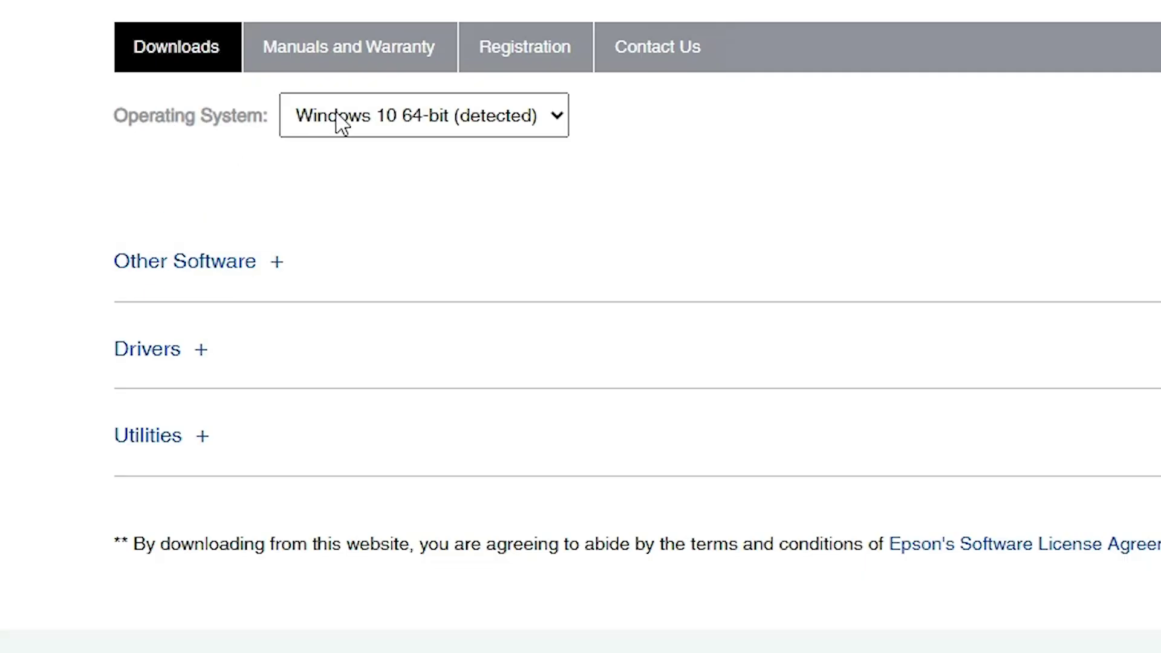
click(494, 123)
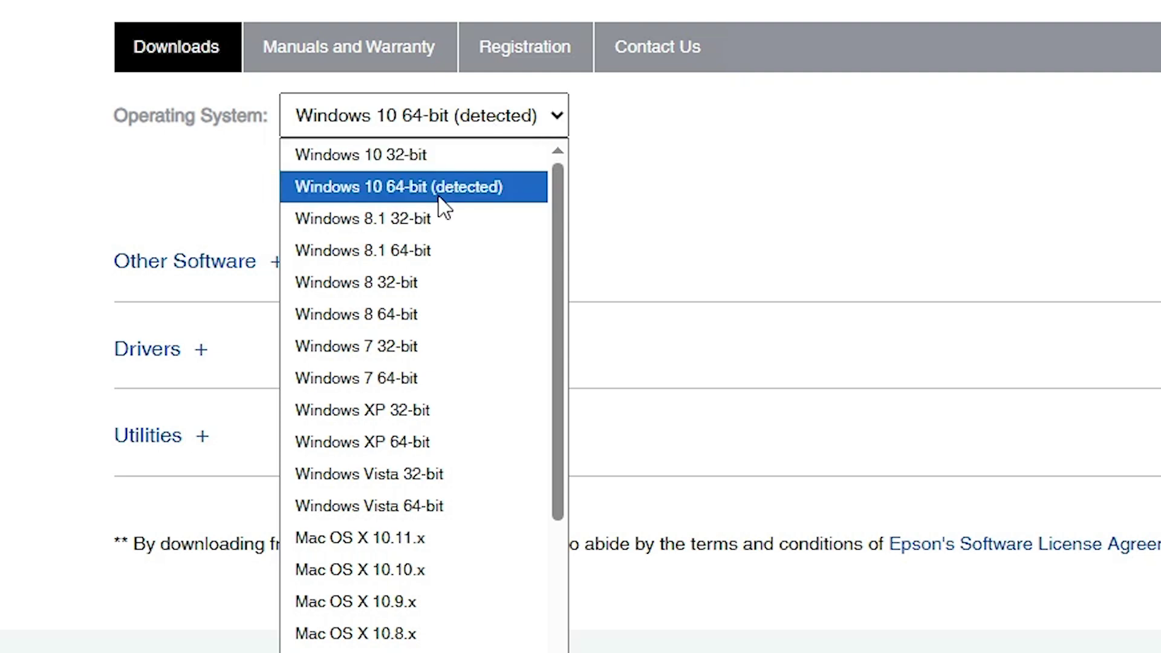
click(398, 194)
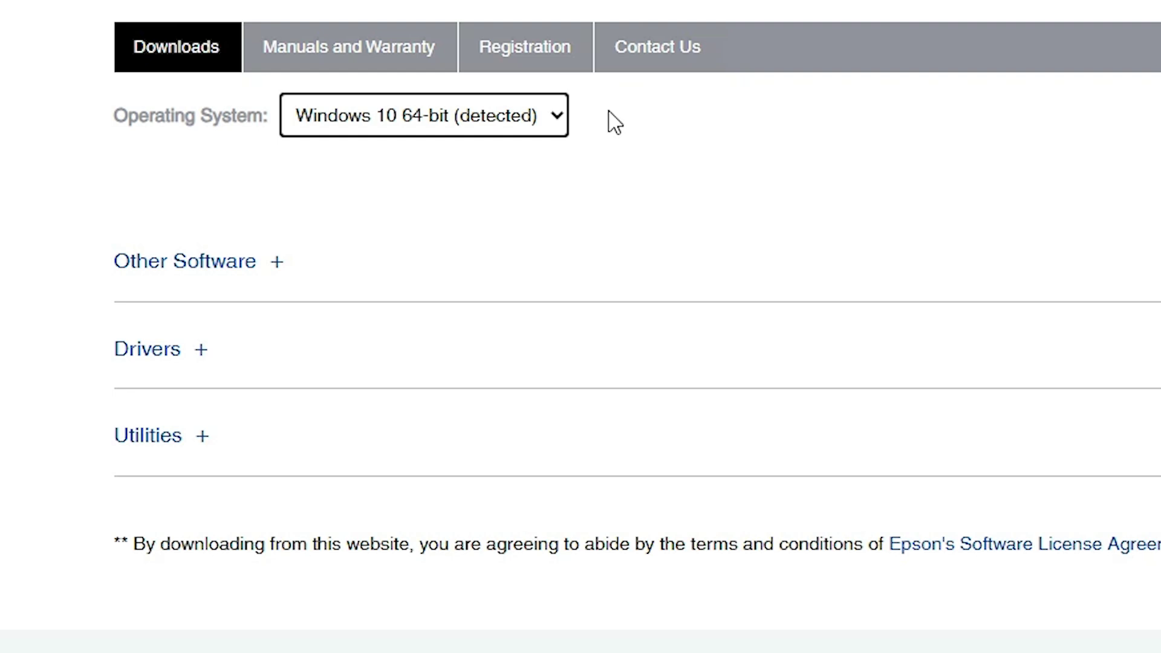
- Expand Drivers and download the Windows Scan2 Driver Ver. 6.7.81.0
scroll(239, 283, down, 2)
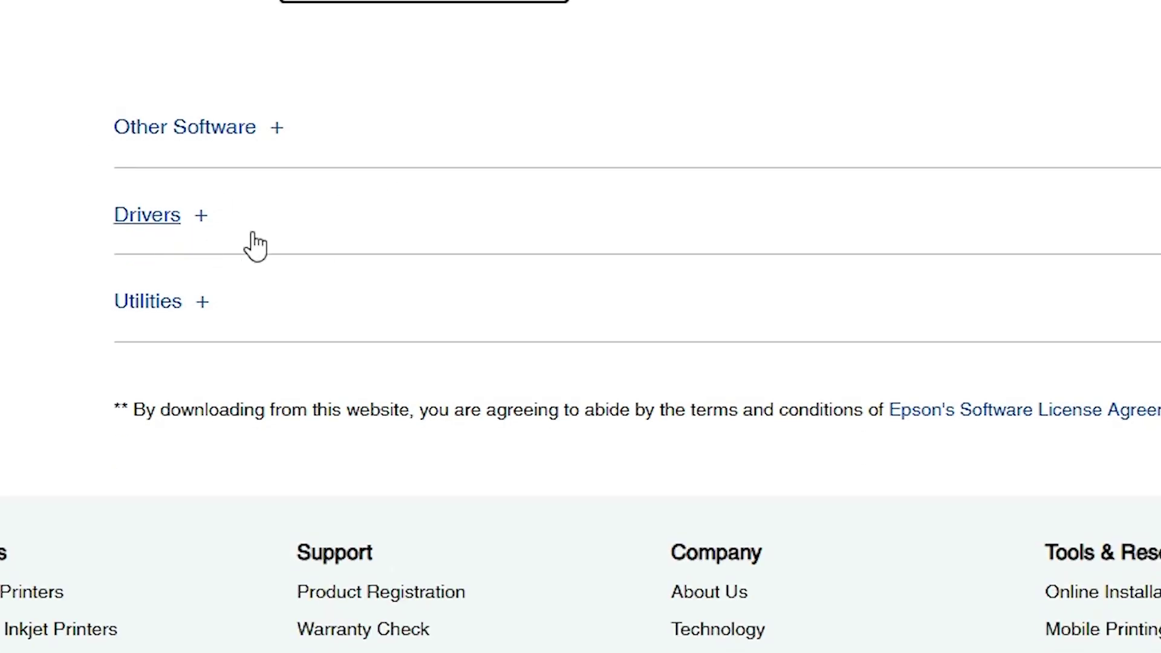
click(206, 217)
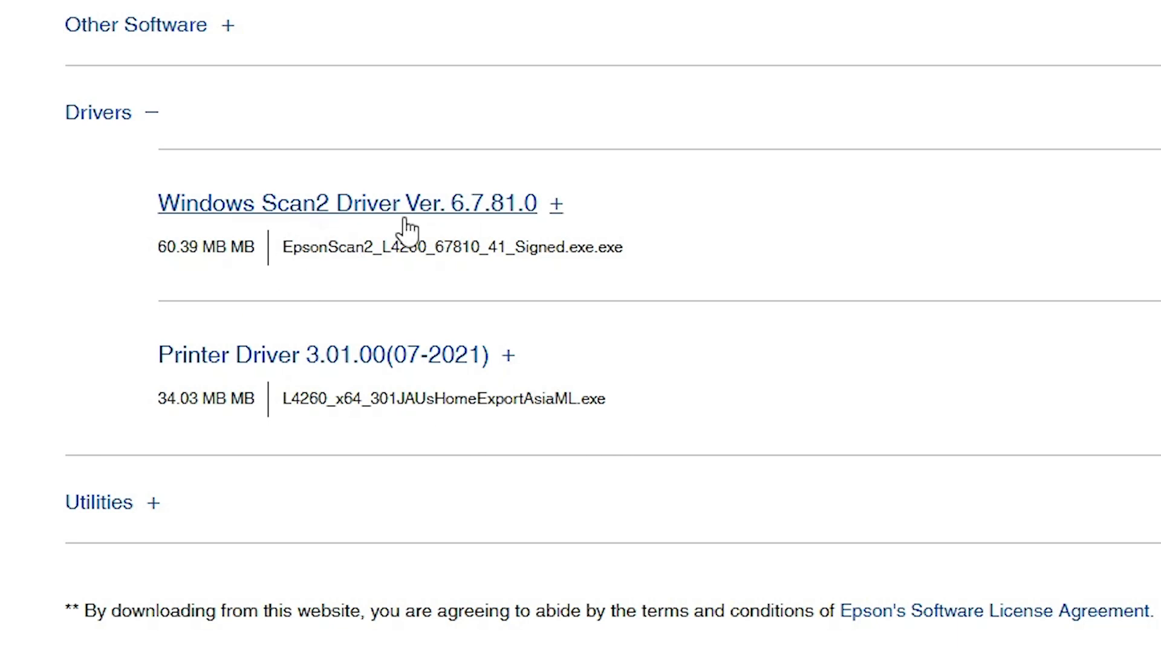
click(955, 219)
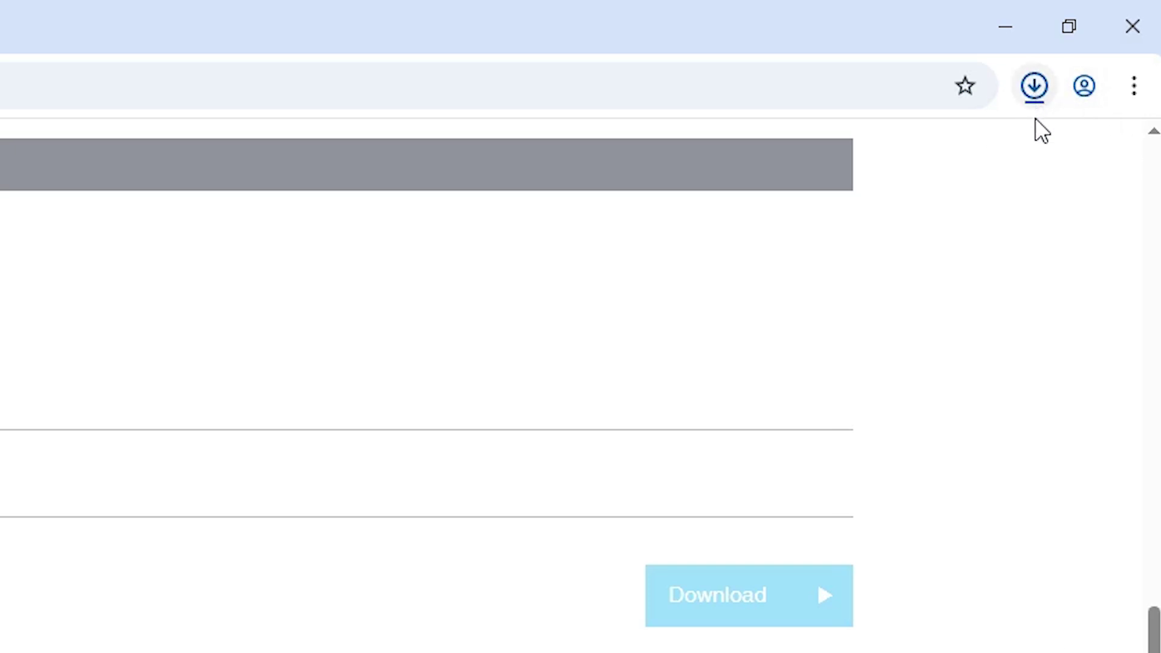
- Open the folder holding EpsonScan2_L4260_67810_41_Signed.exe from Chrome's downloads list
click(1041, 92)
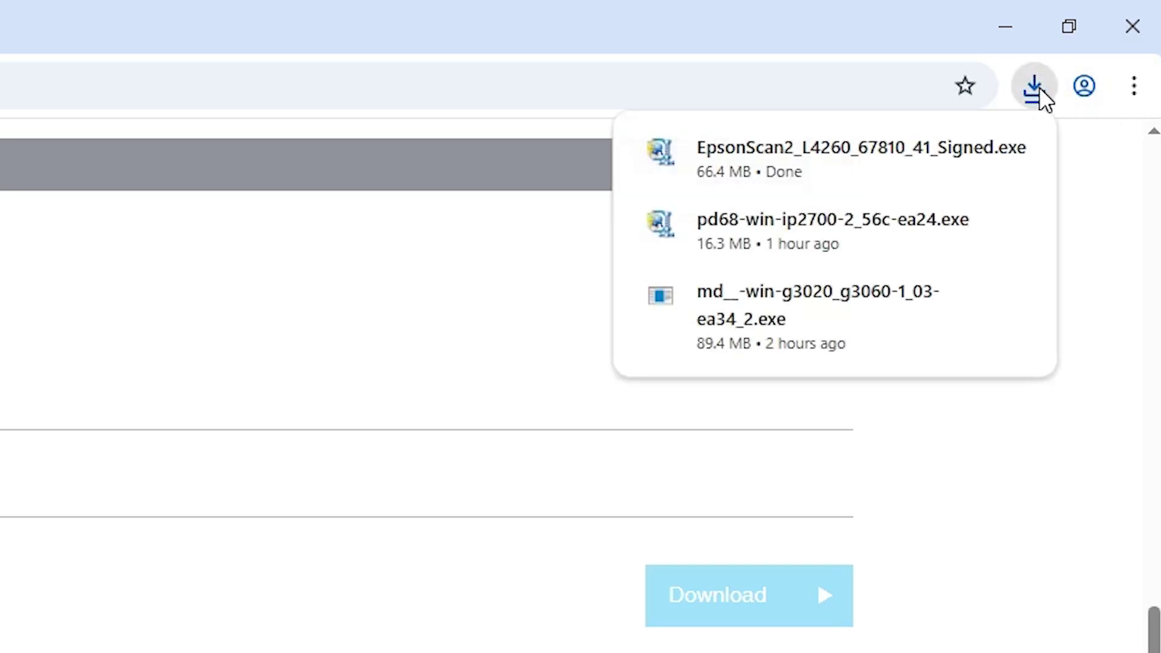
mouse_move(998, 151)
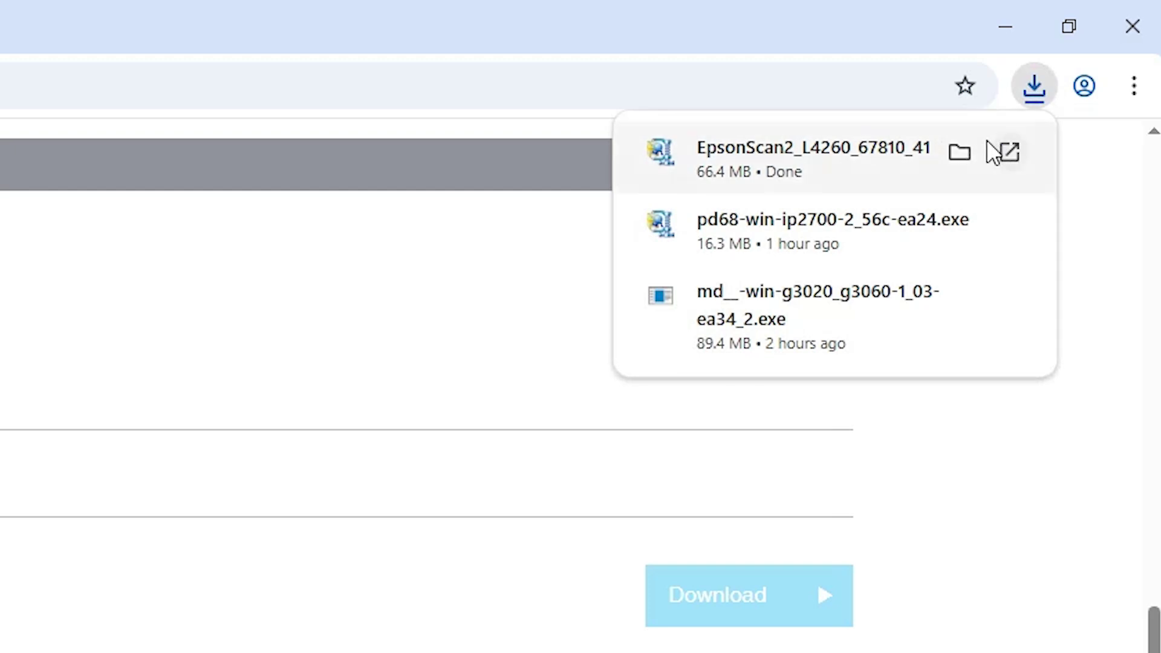
click(963, 153)
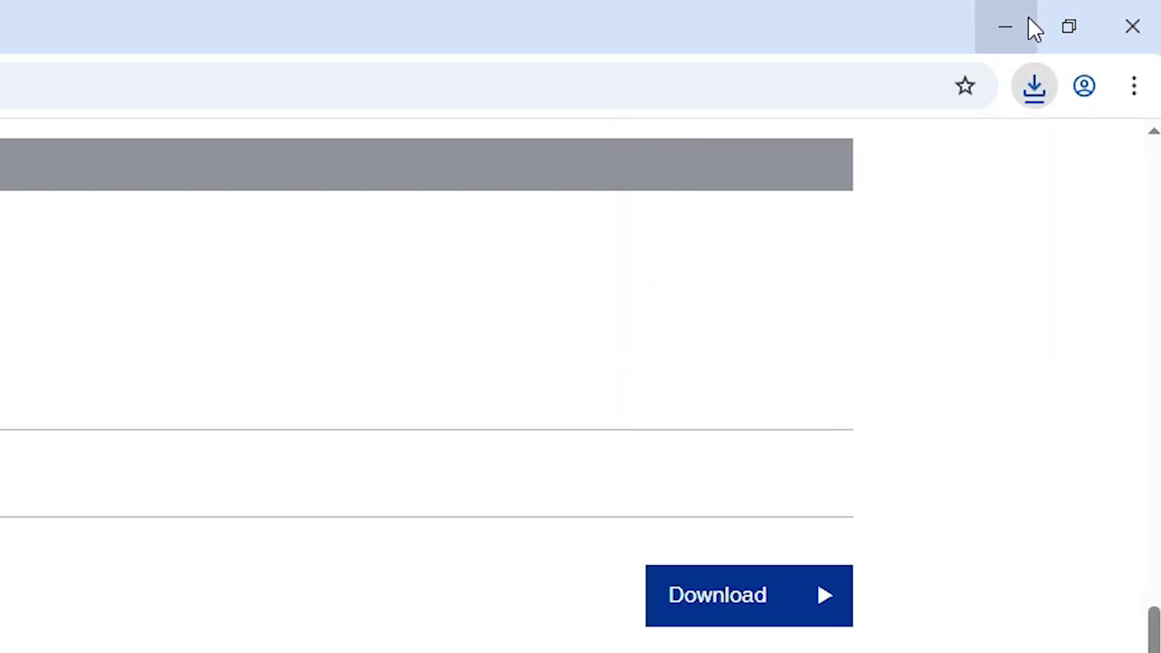
click(1017, 27)
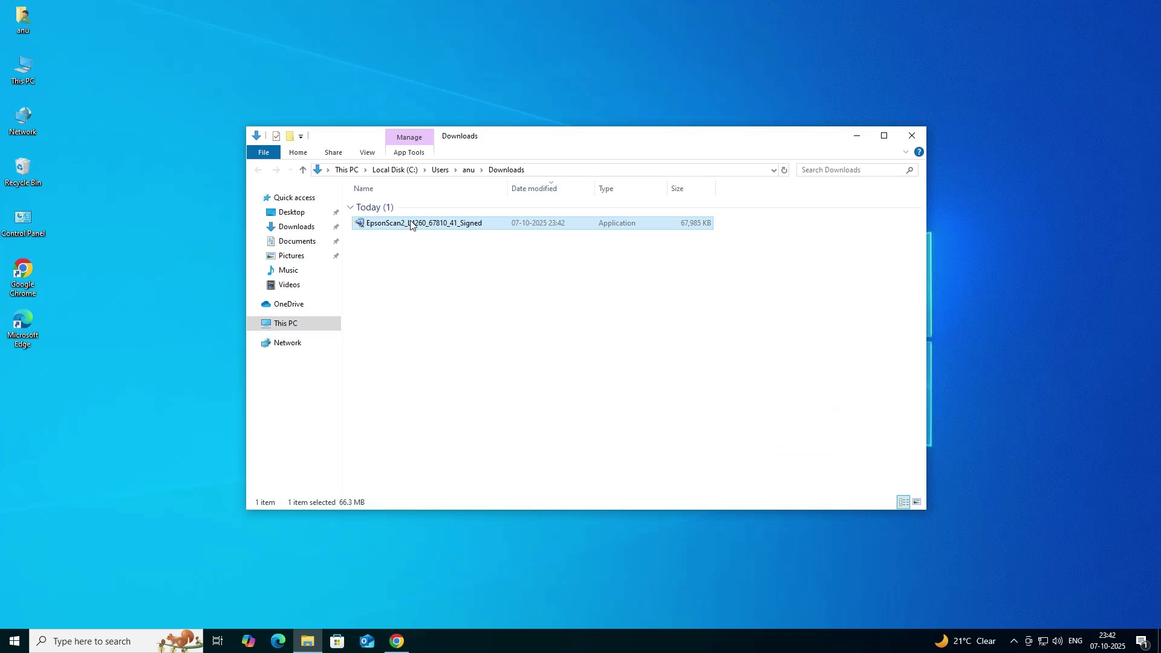
- Move the EpsonScan2 installer to the desktop, close Explorer, and return to Chrome's drivers page
drag(410, 225, 160, 341)
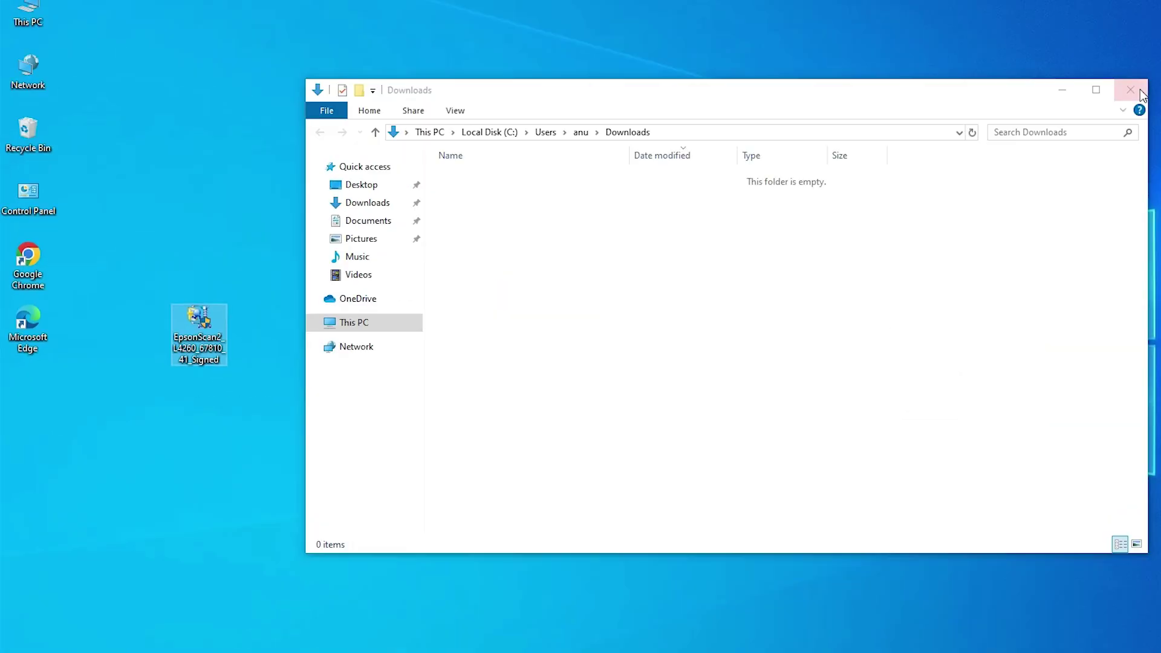
click(1130, 89)
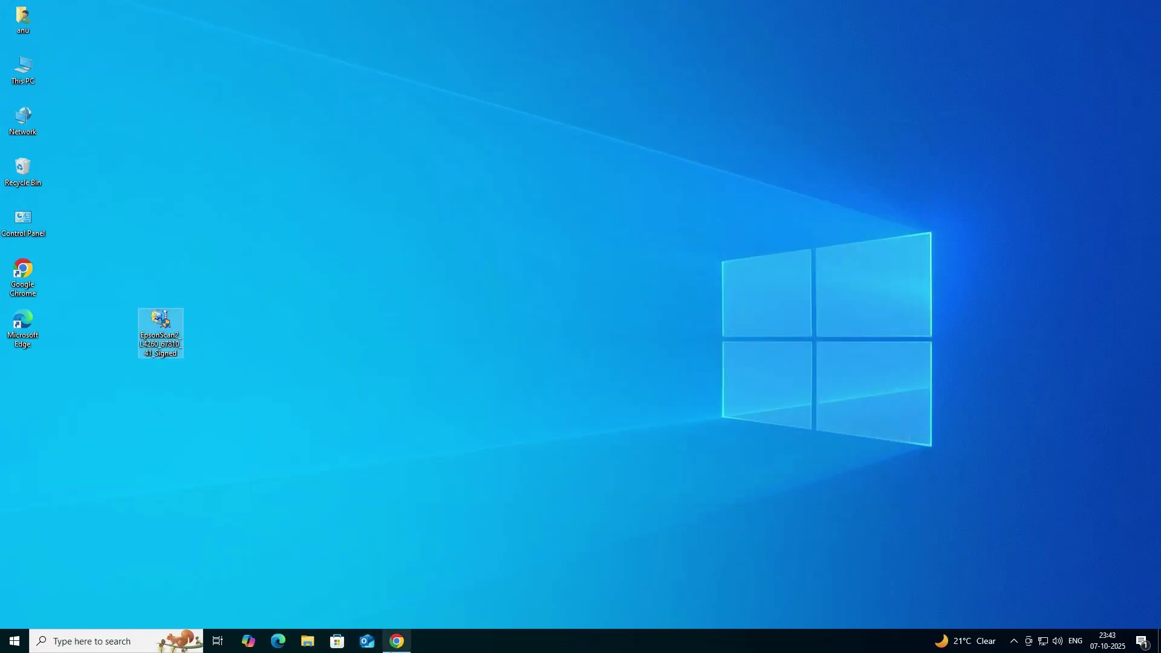
click(406, 643)
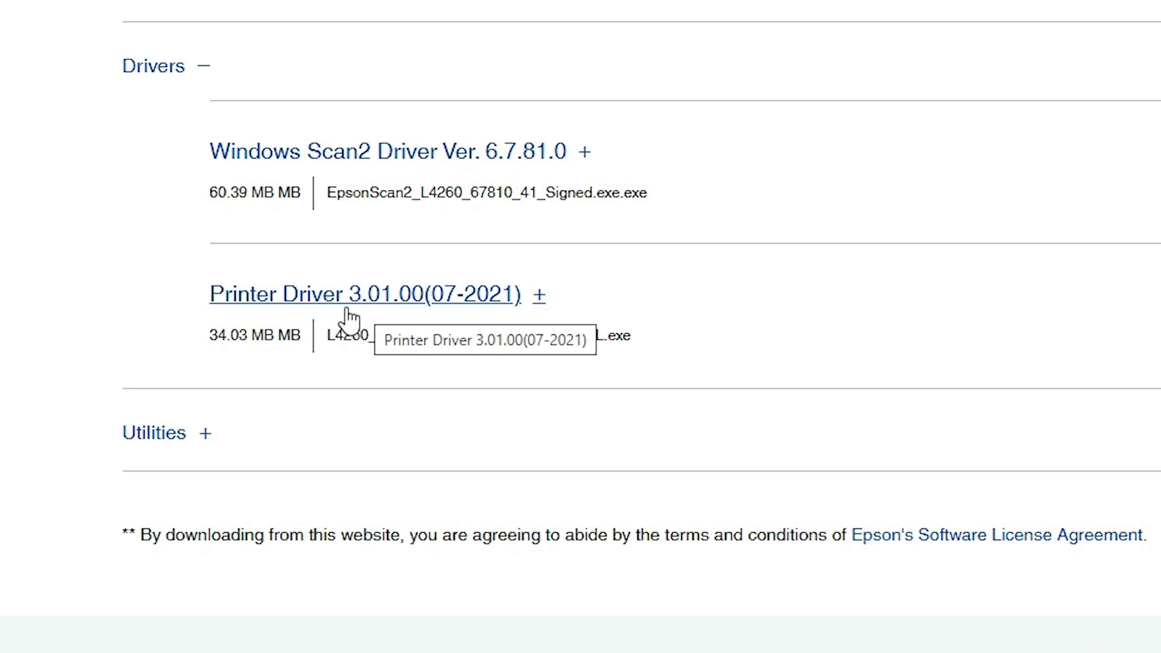
- Accept the license, download Printer Driver 3.01.00(07-2021), and confirm L4260_64bit_v38000_2.exe finished
click(733, 320)
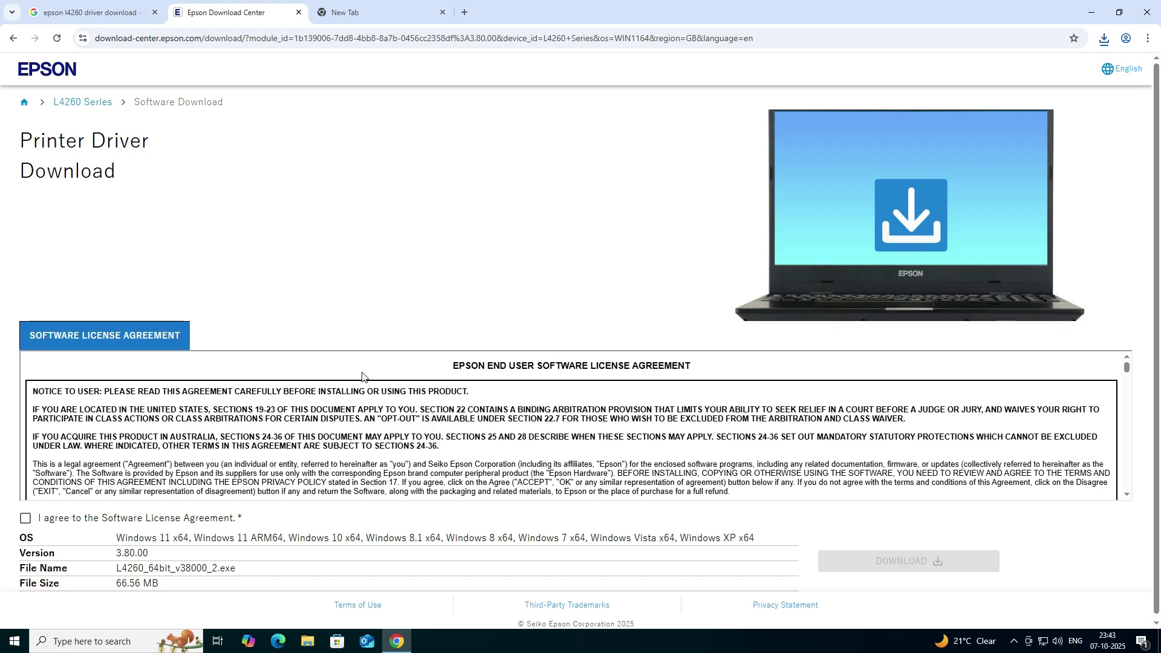
scroll(362, 377, down, 10)
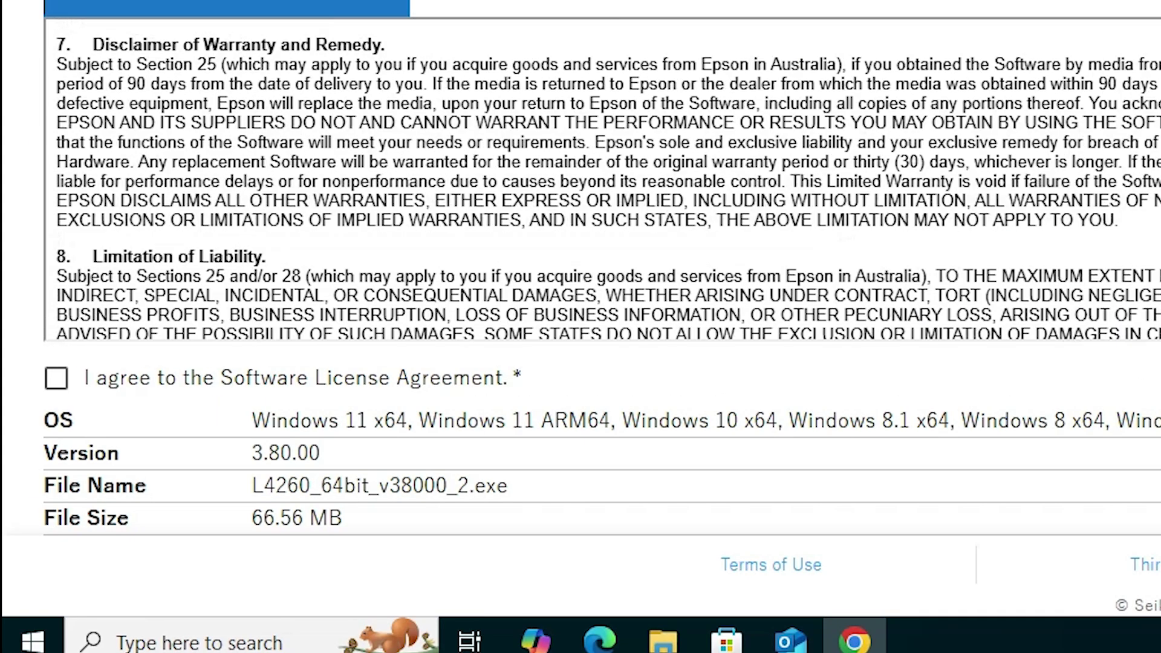
scroll(603, 179, down, 10)
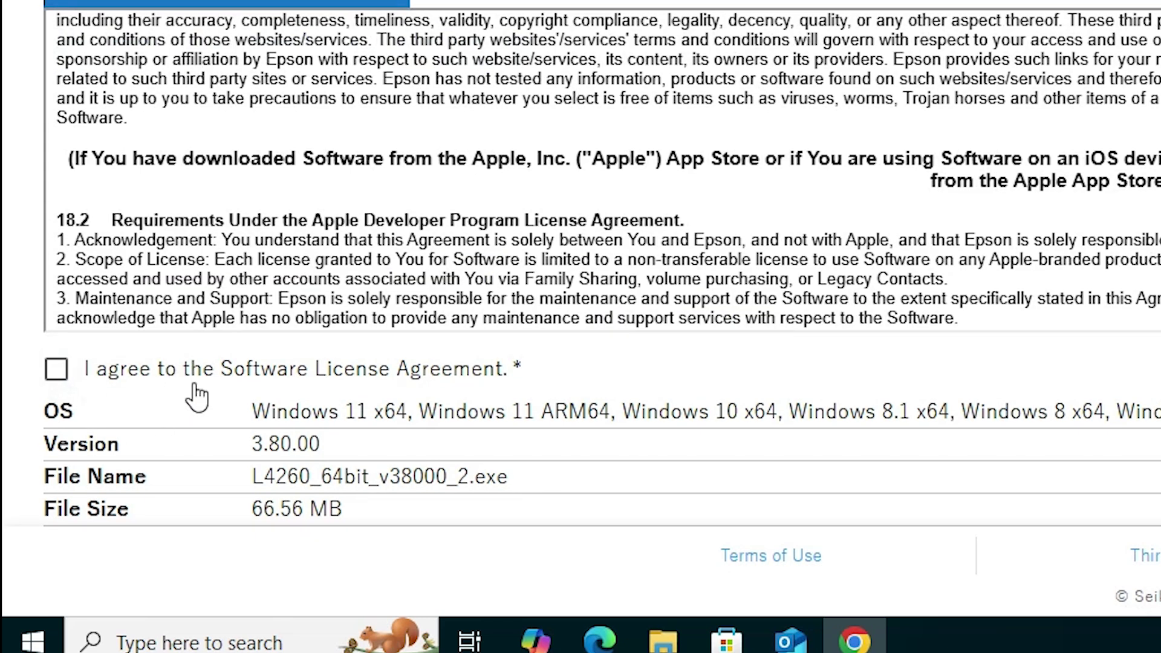
click(58, 374)
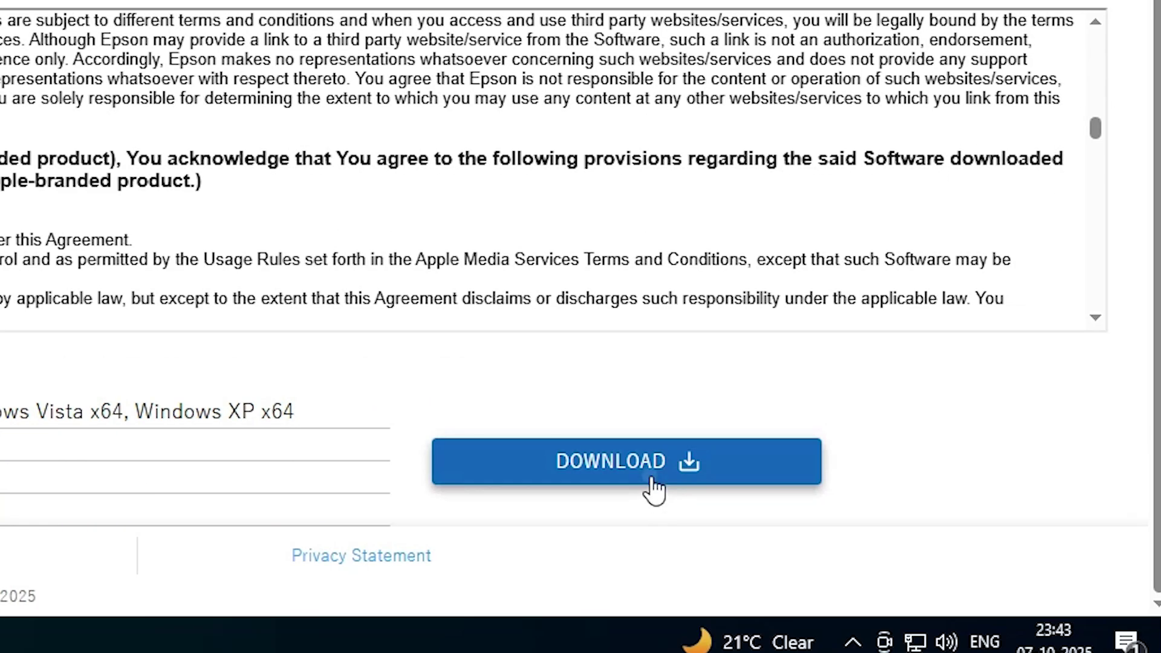
click(651, 487)
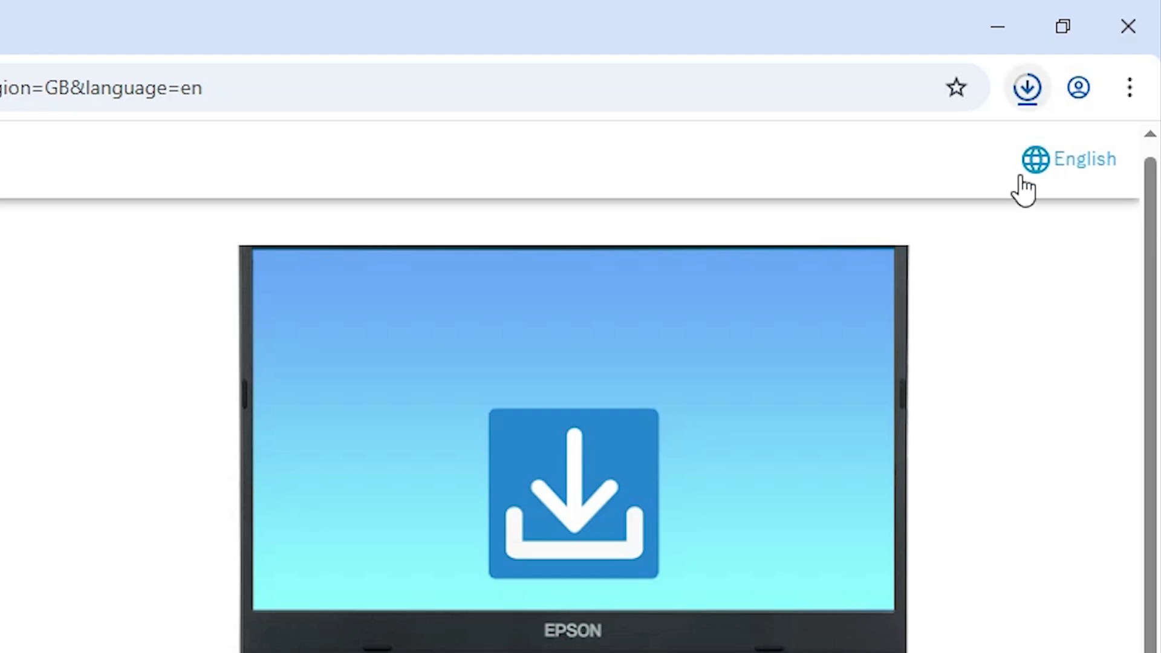
click(1033, 93)
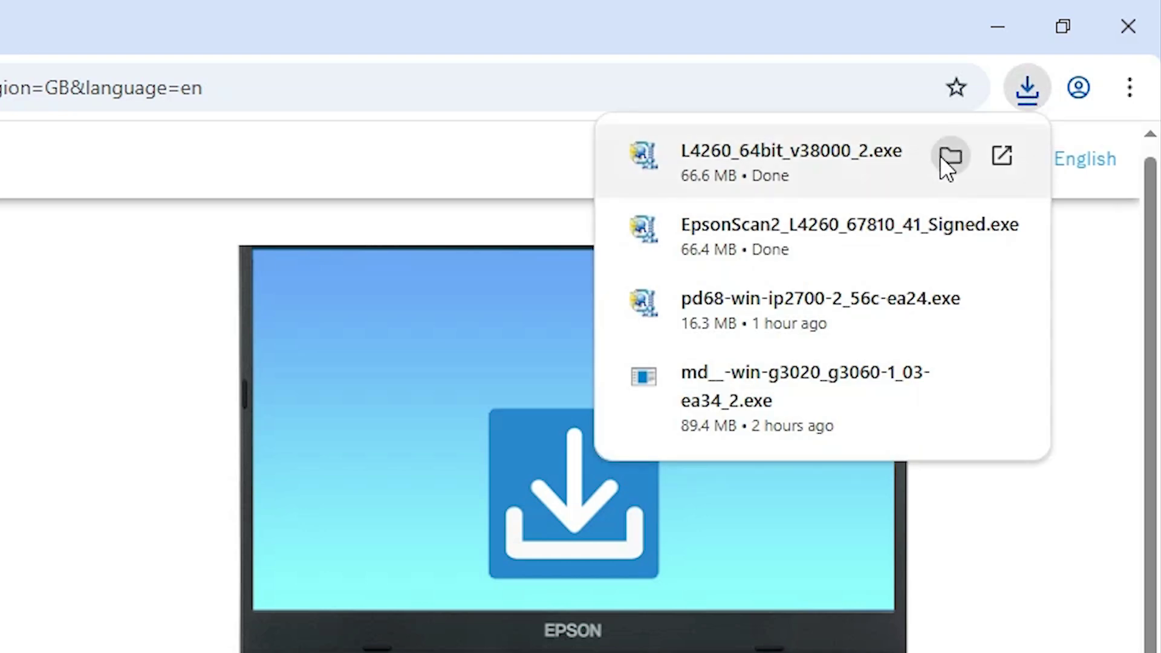
- Move the downloaded L4260_64bit_v38000_2 installer from Downloads to the desktop and close Explorer
click(949, 158)
click(1004, 25)
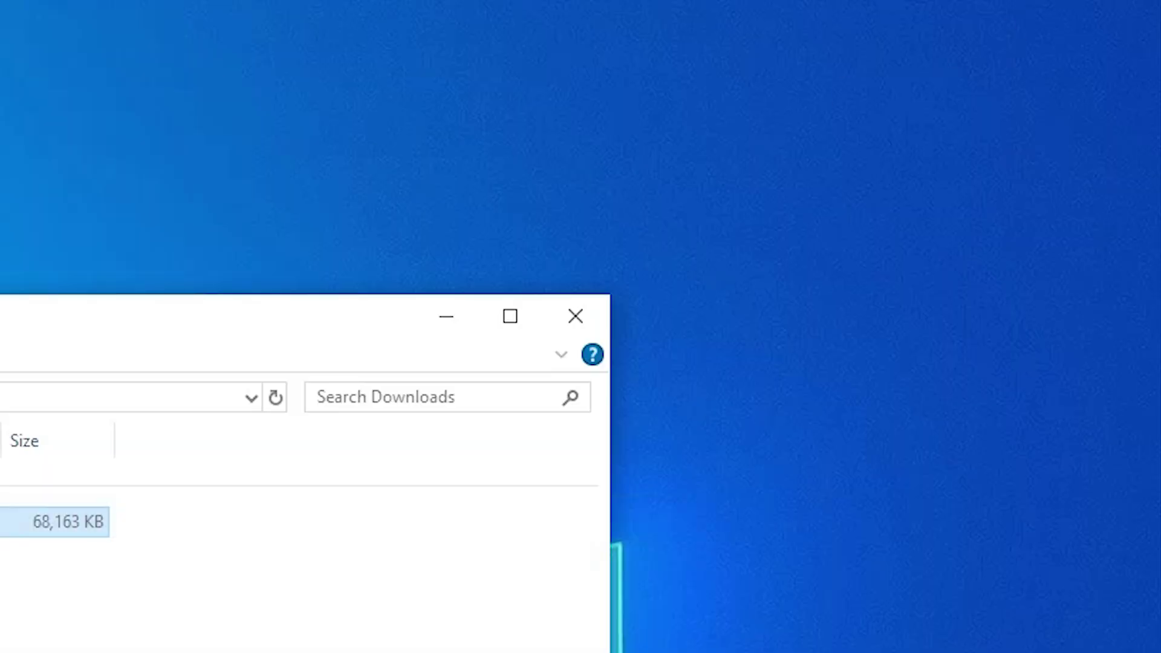
drag(648, 111, 163, 453)
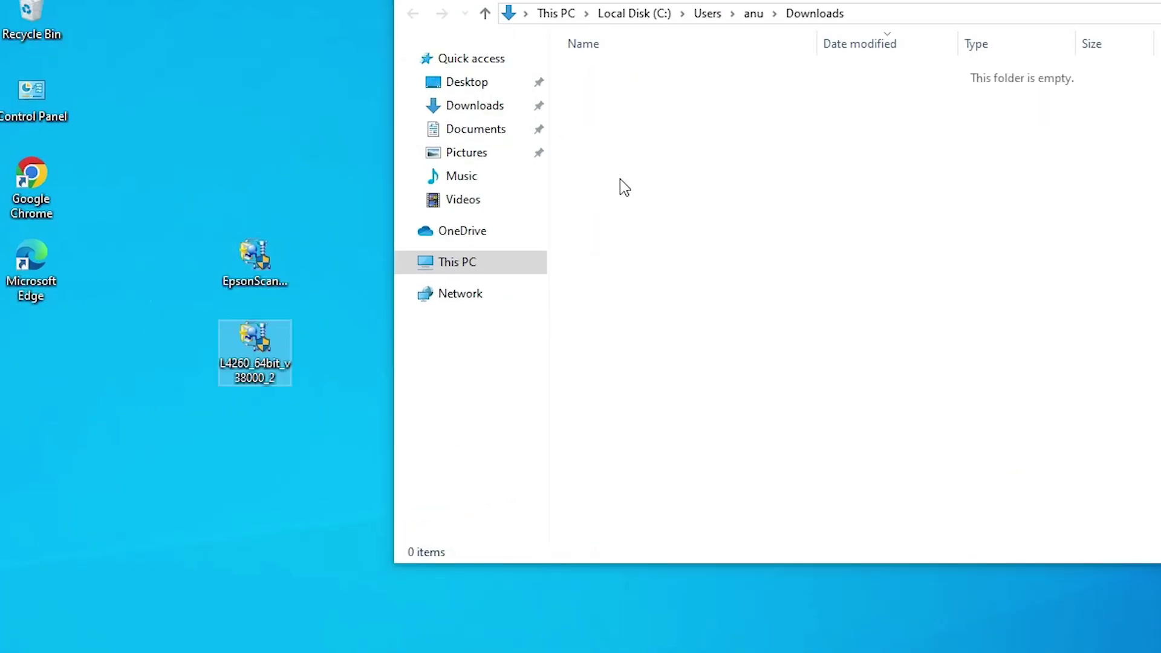
key(alt+F4)
- Arrange the desktop so EpsonScan2 sits above the L4260 installer
drag(276, 275, 185, 273)
drag(226, 167, 226, 166)
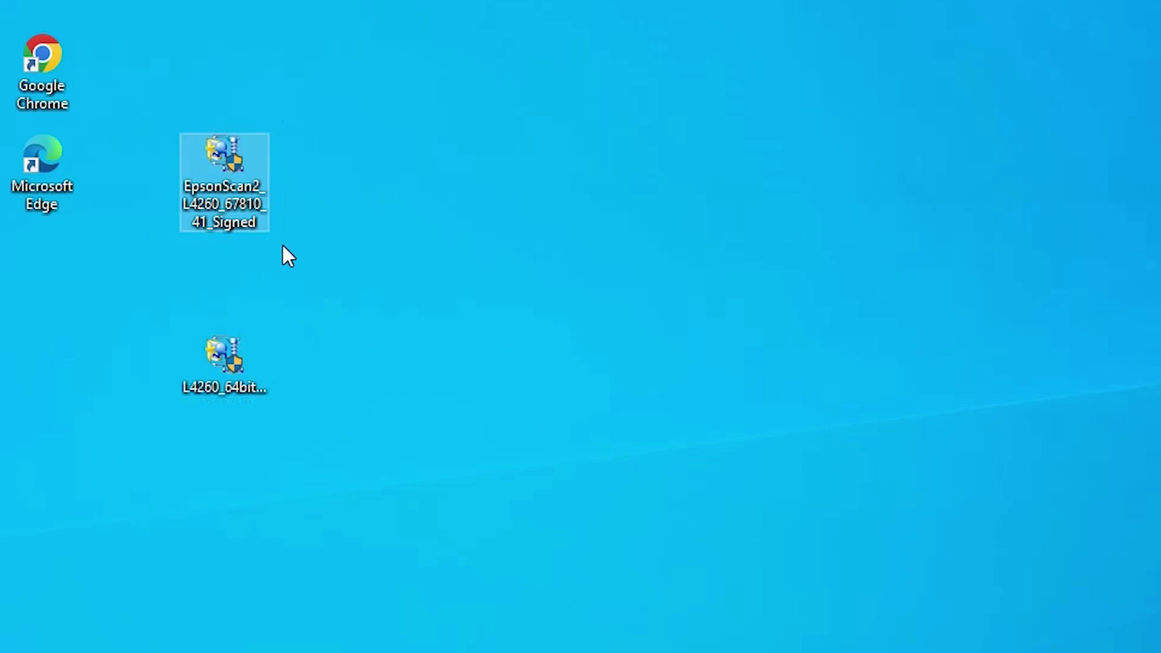
click(228, 342)
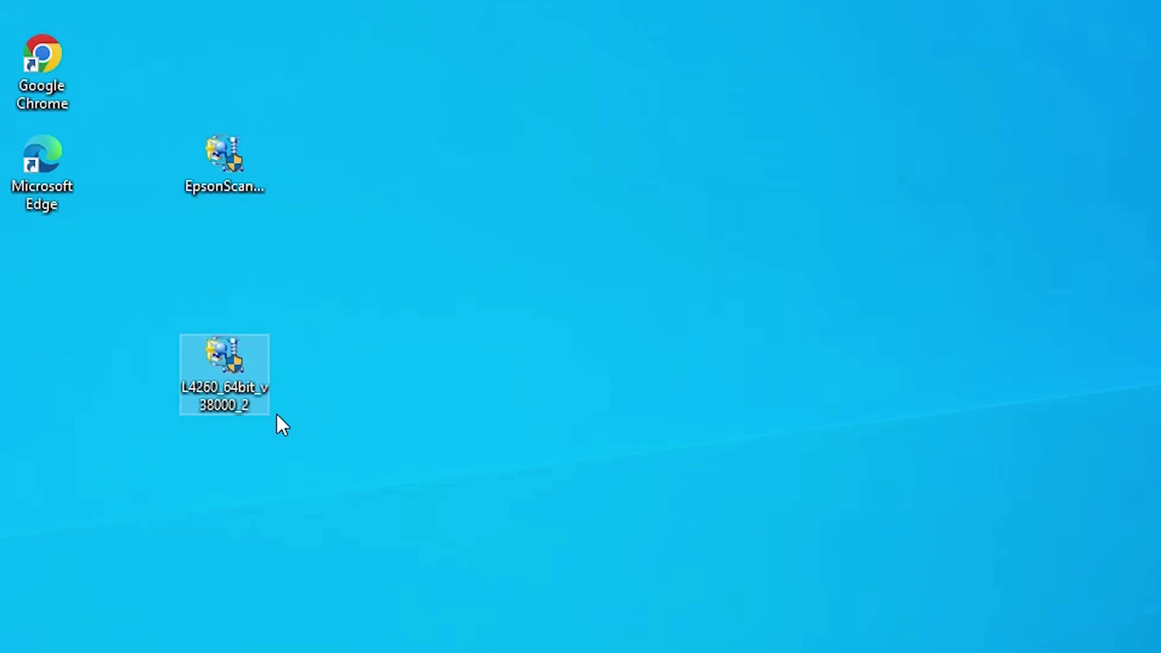
- Extract the L4260 installer with WinRAR into the default L4260_64bit_v38000_2 folder
right_click(239, 377)
click(336, 32)
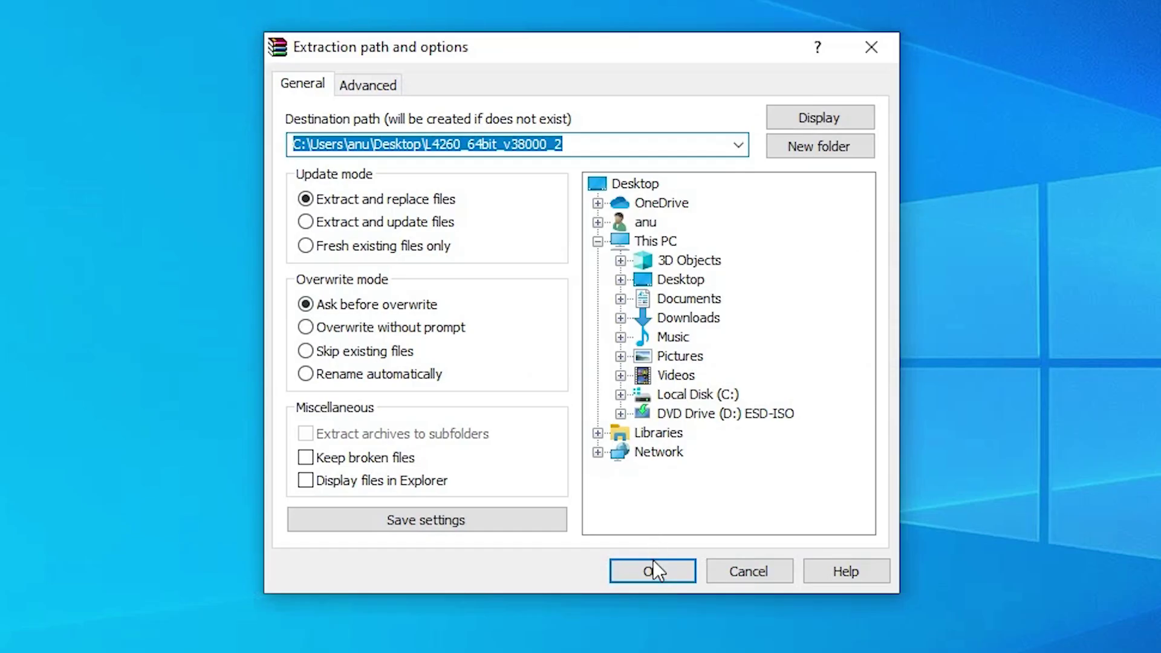
click(654, 565)
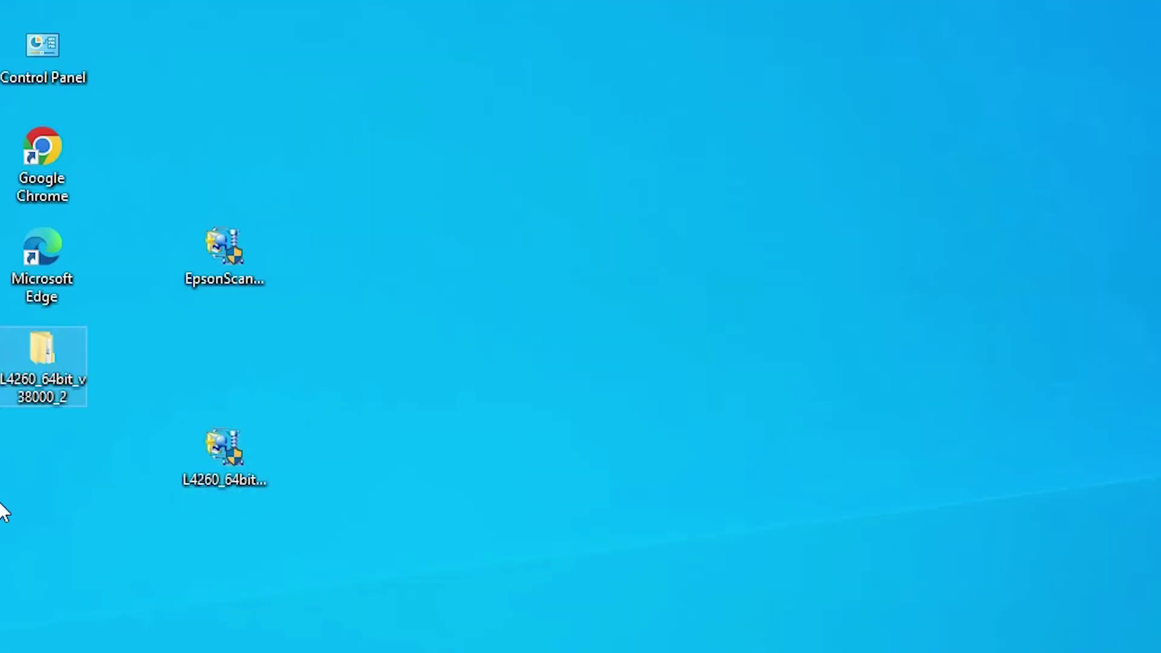
- Place the extracted folder beside the installer and browse into its WINX64 driver folder
drag(23, 384, 137, 471)
double_click(137, 470)
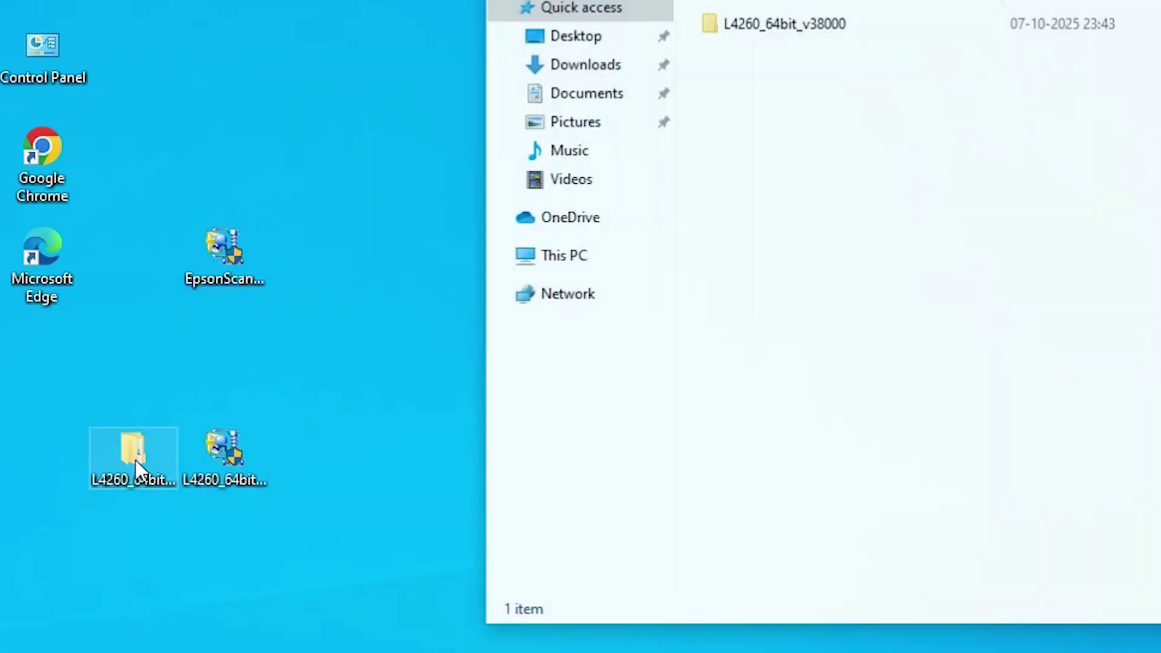
double_click(417, 223)
double_click(414, 213)
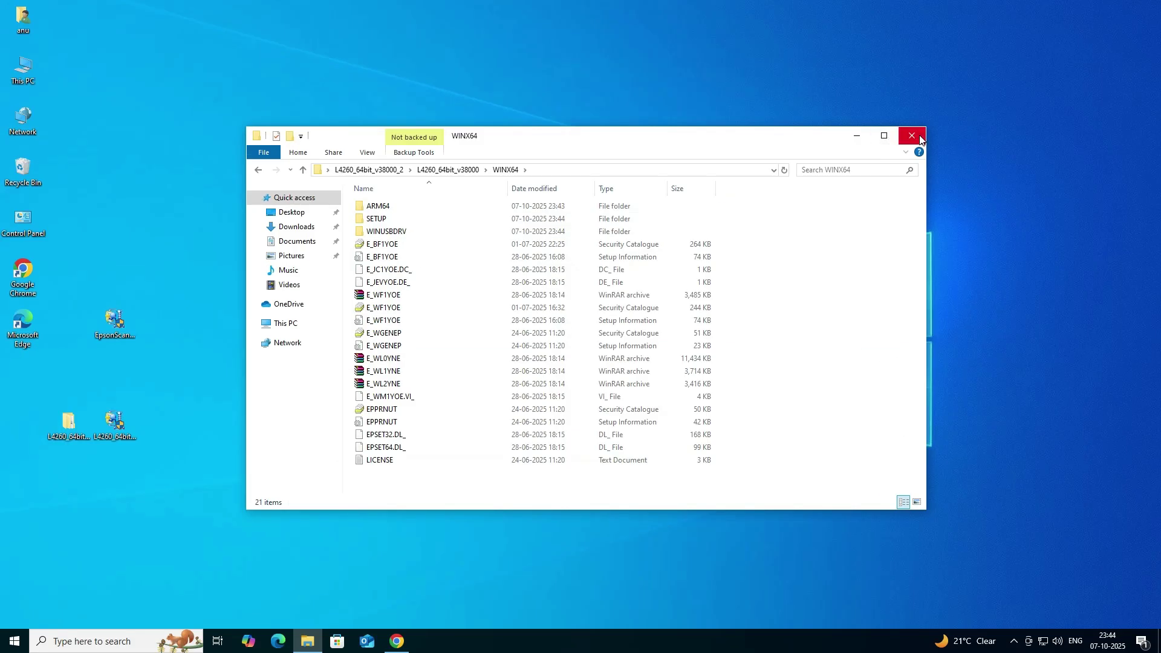
- Close WINX64, open Printers & scanners via Start search, and add an unlisted printer
click(920, 138)
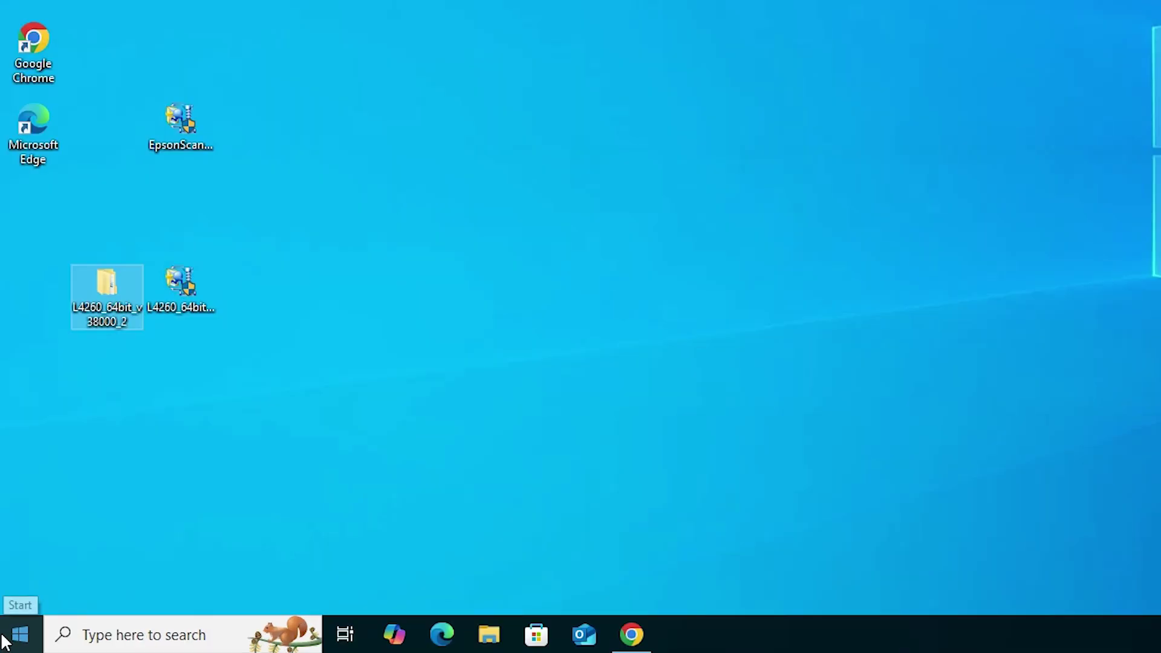
click(4, 641)
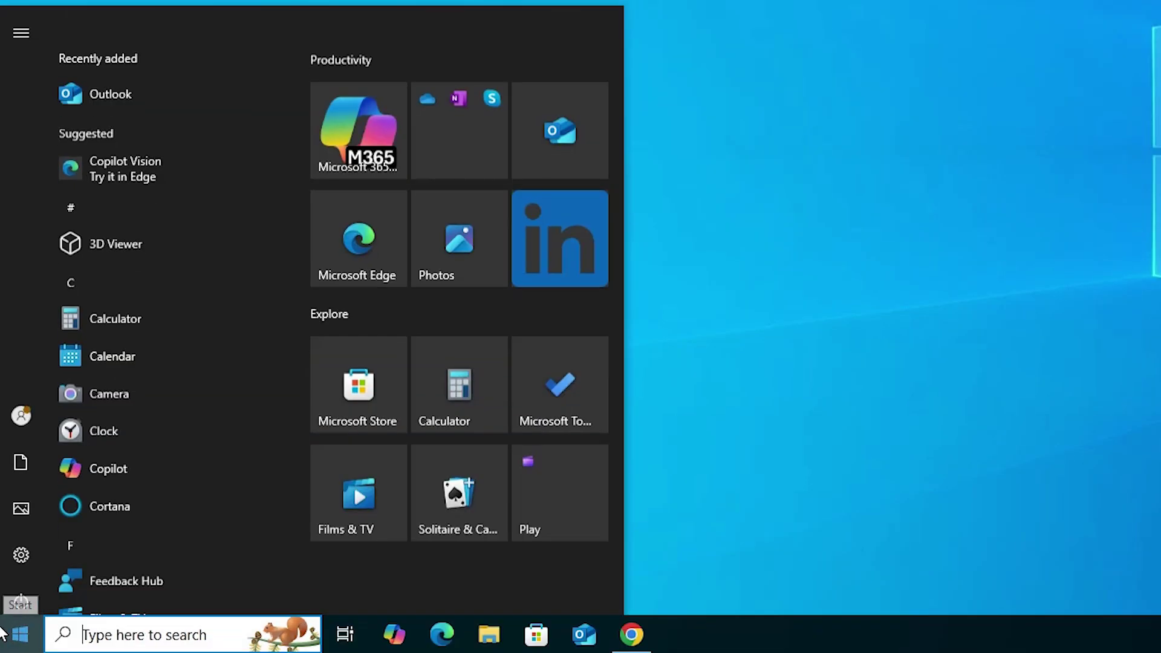
text(pr)
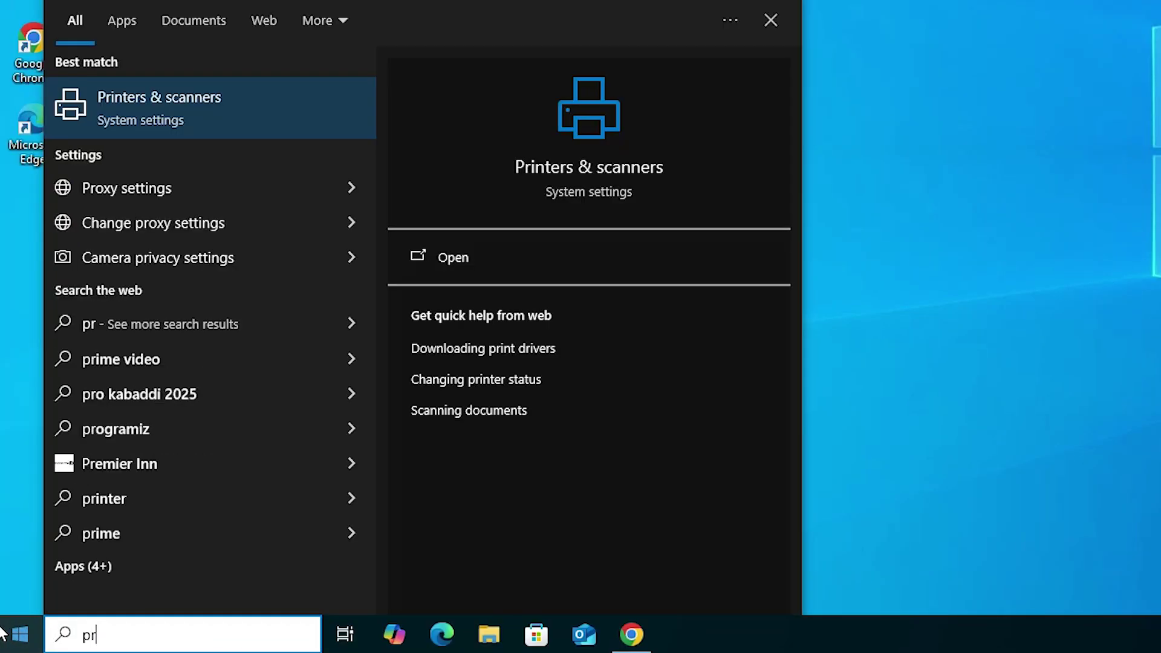
click(188, 104)
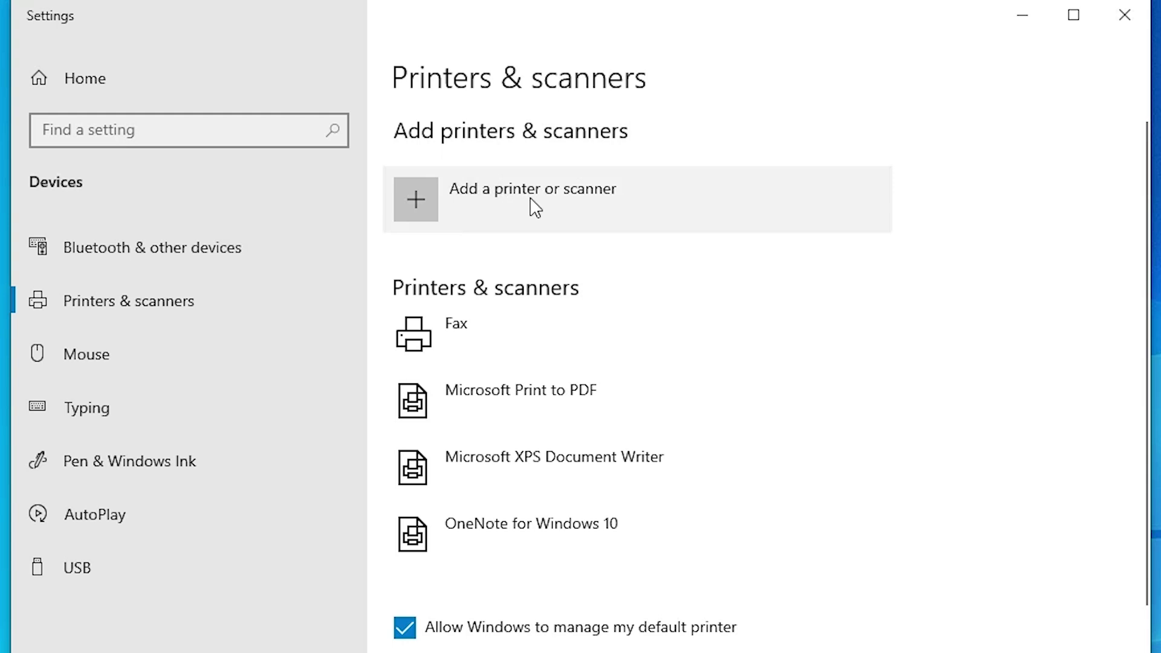
click(543, 207)
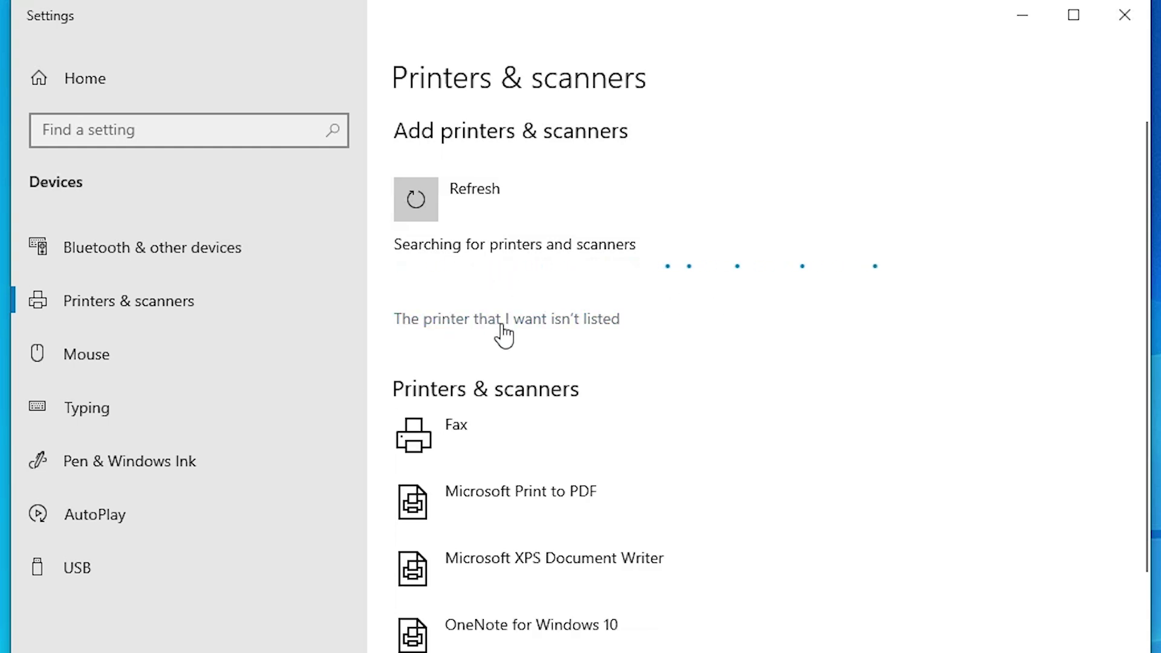
click(556, 334)
- Add a local printer with manual settings using the existing USB_001 (Local Port)
click(1124, 14)
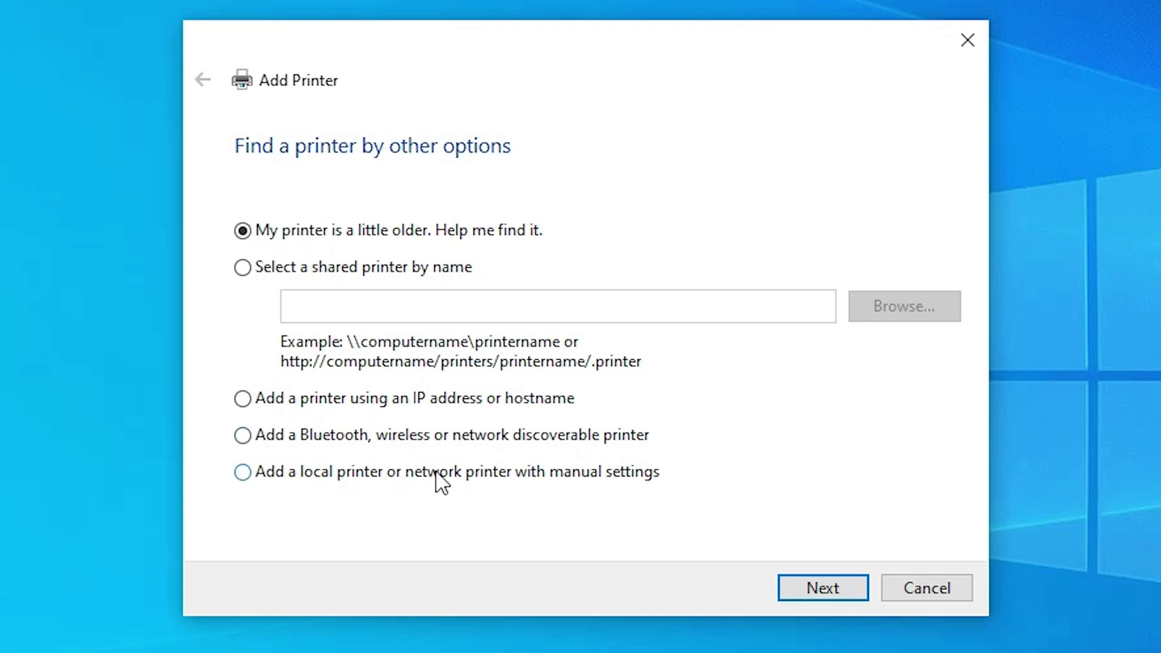
click(615, 479)
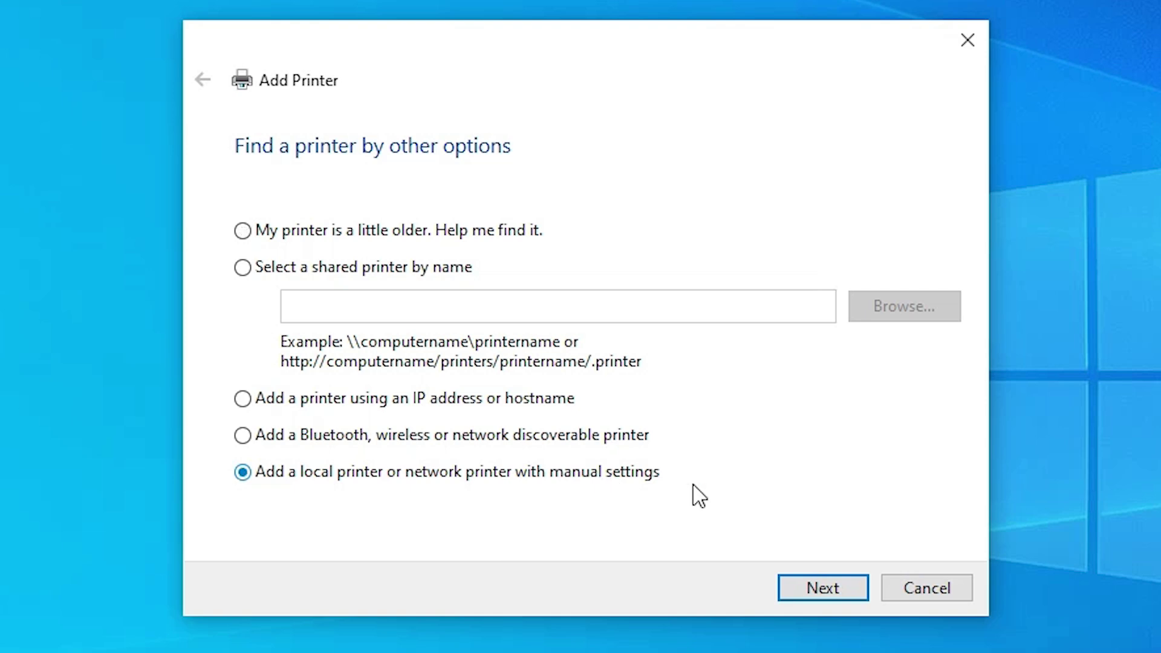
click(838, 597)
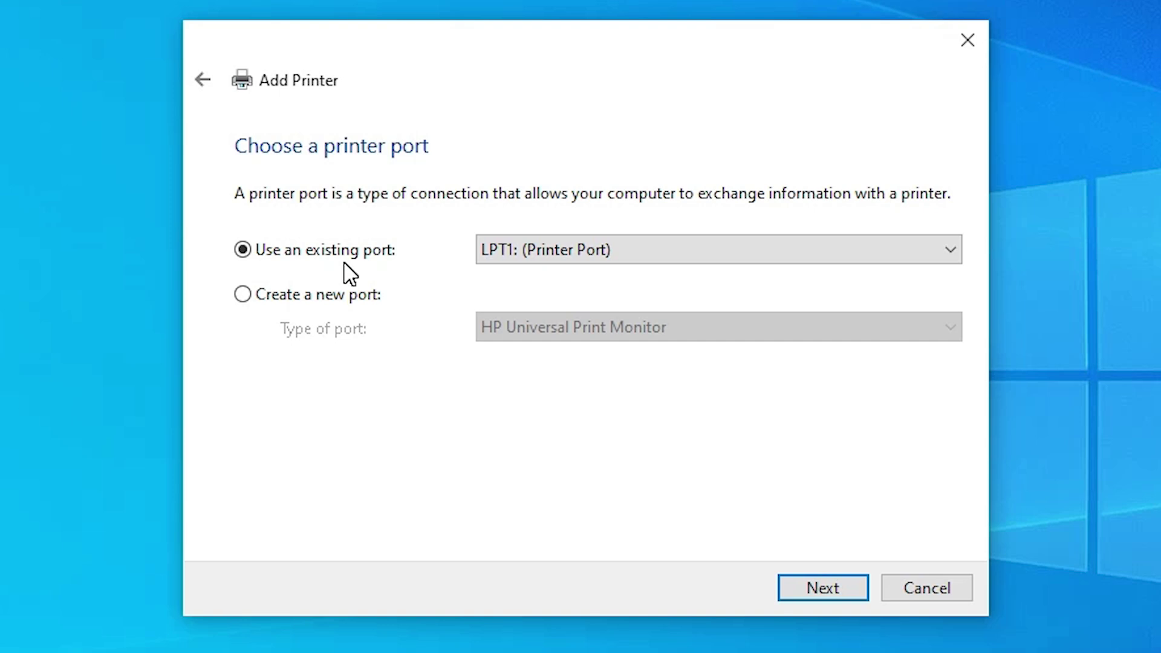
click(551, 260)
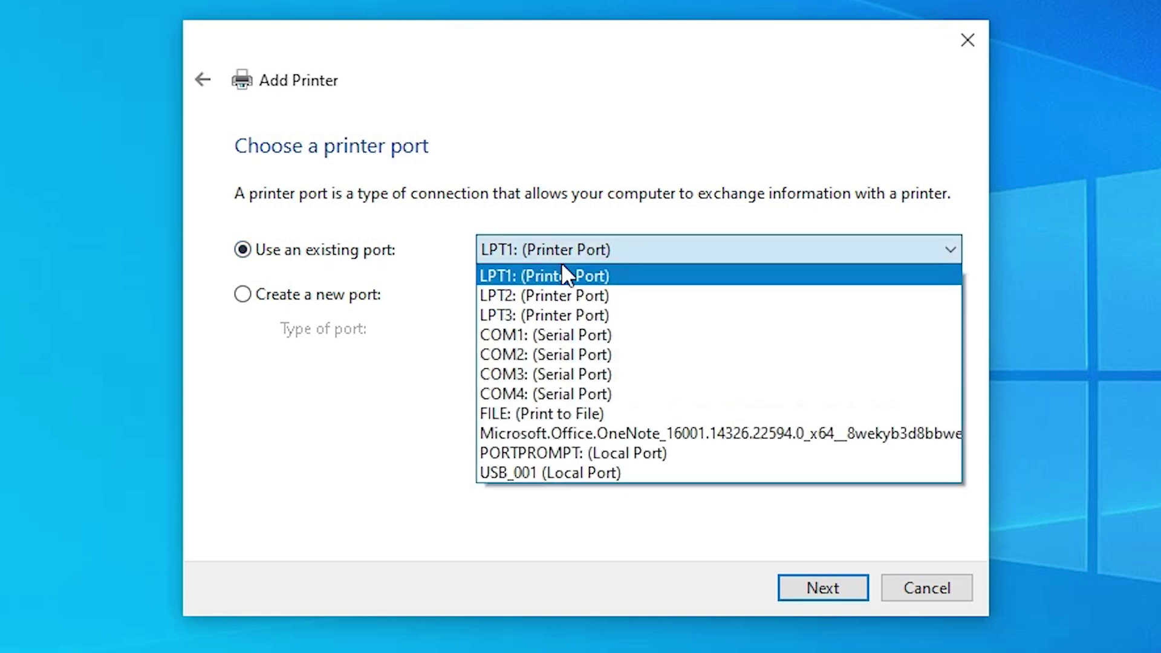
click(593, 473)
click(855, 590)
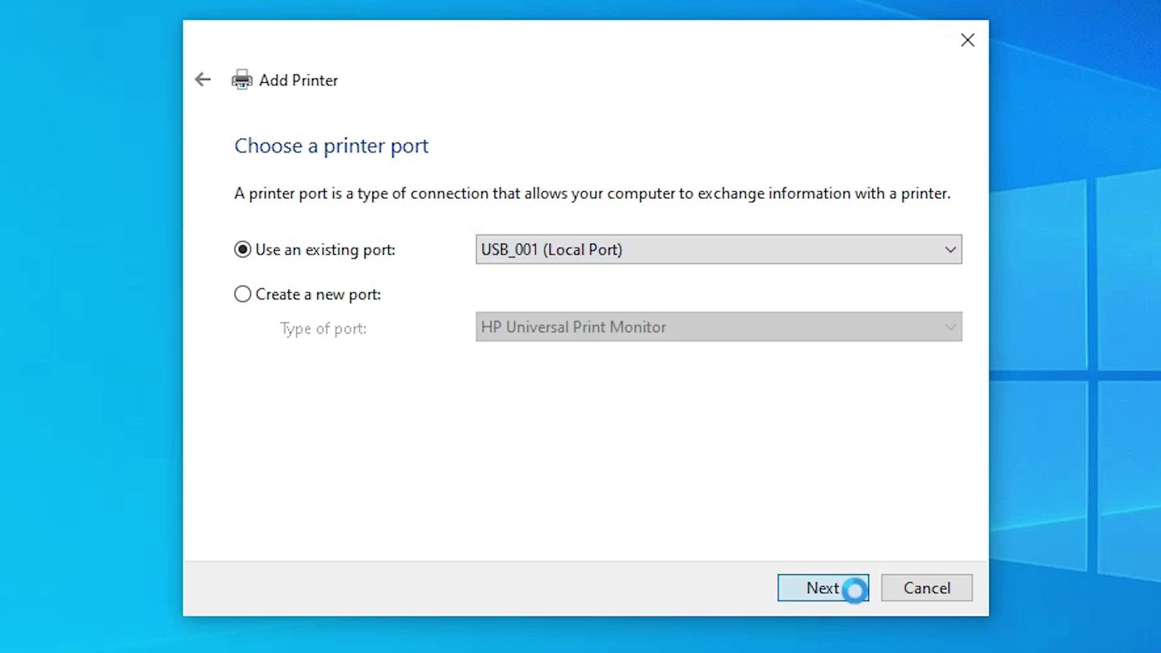
- Have Disk, browse to Desktop\L4260_64bit_v38000_2\L4260_64bit_v38000\WINX64
click(859, 486)
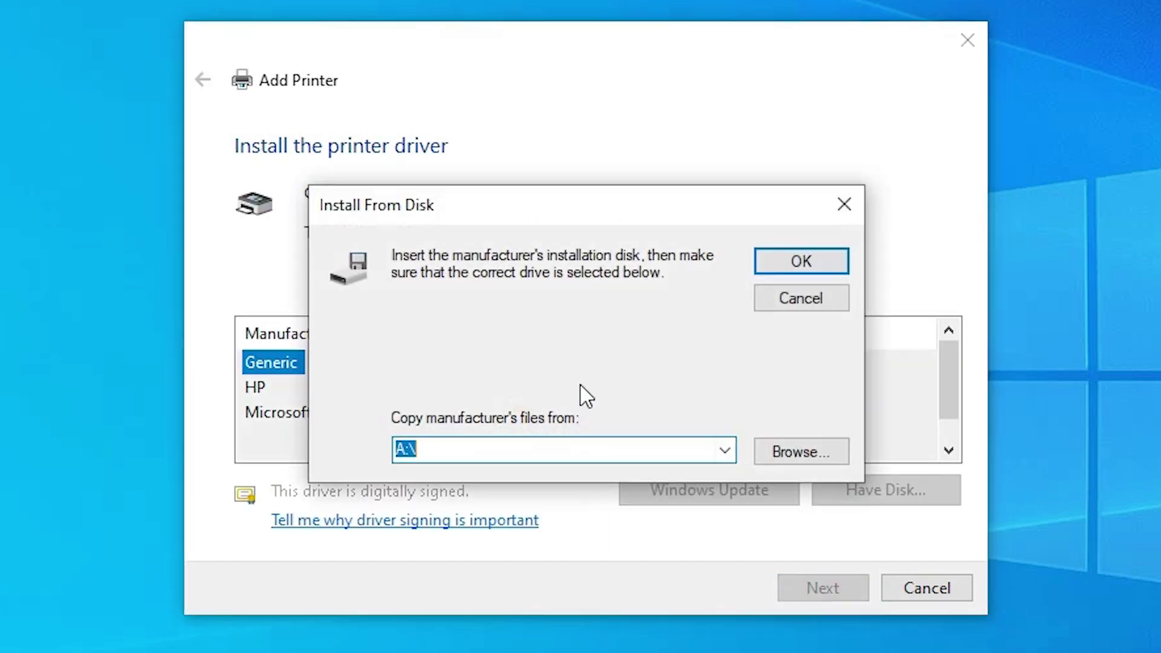
click(784, 455)
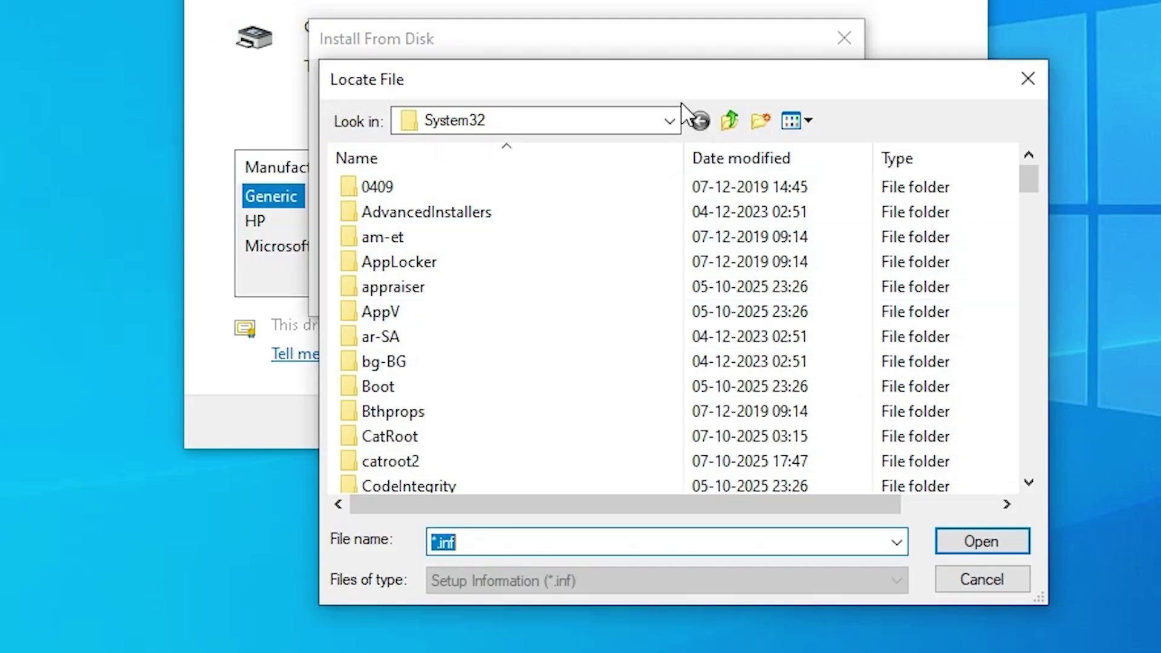
click(605, 121)
click(436, 168)
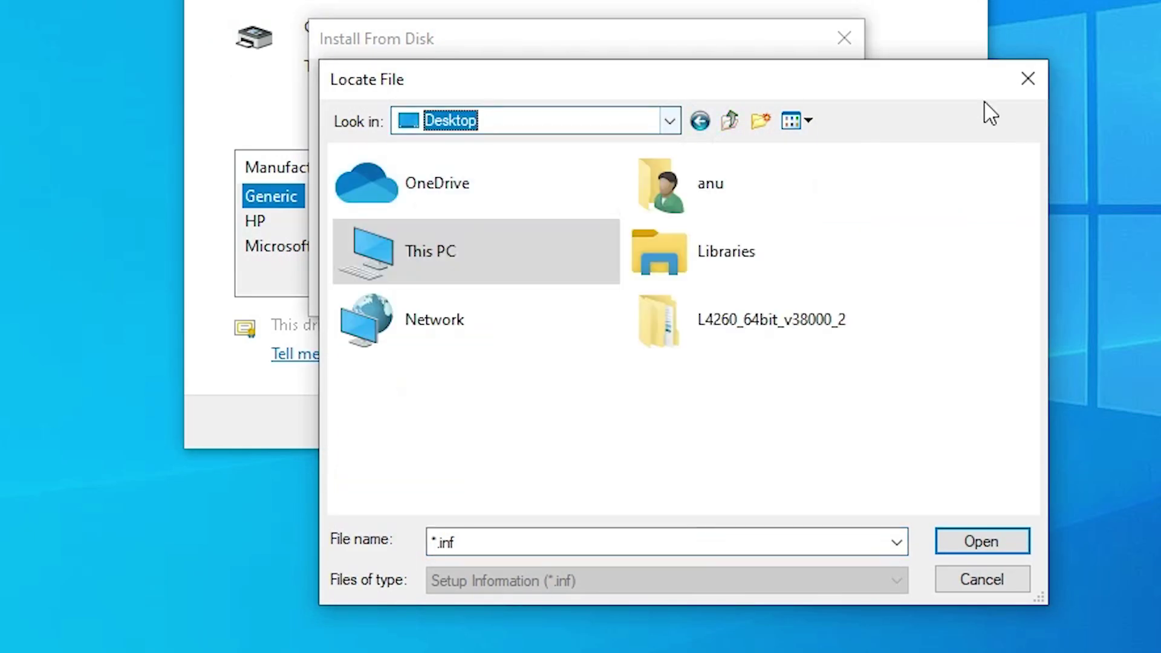
click(683, 335)
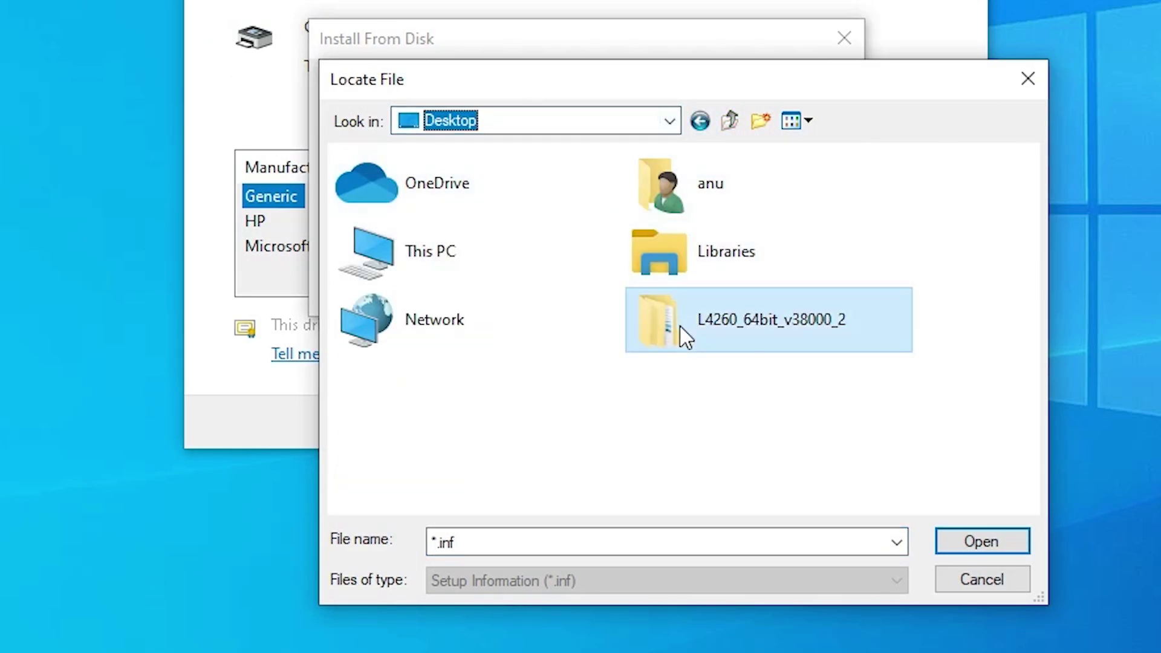
double_click(739, 342)
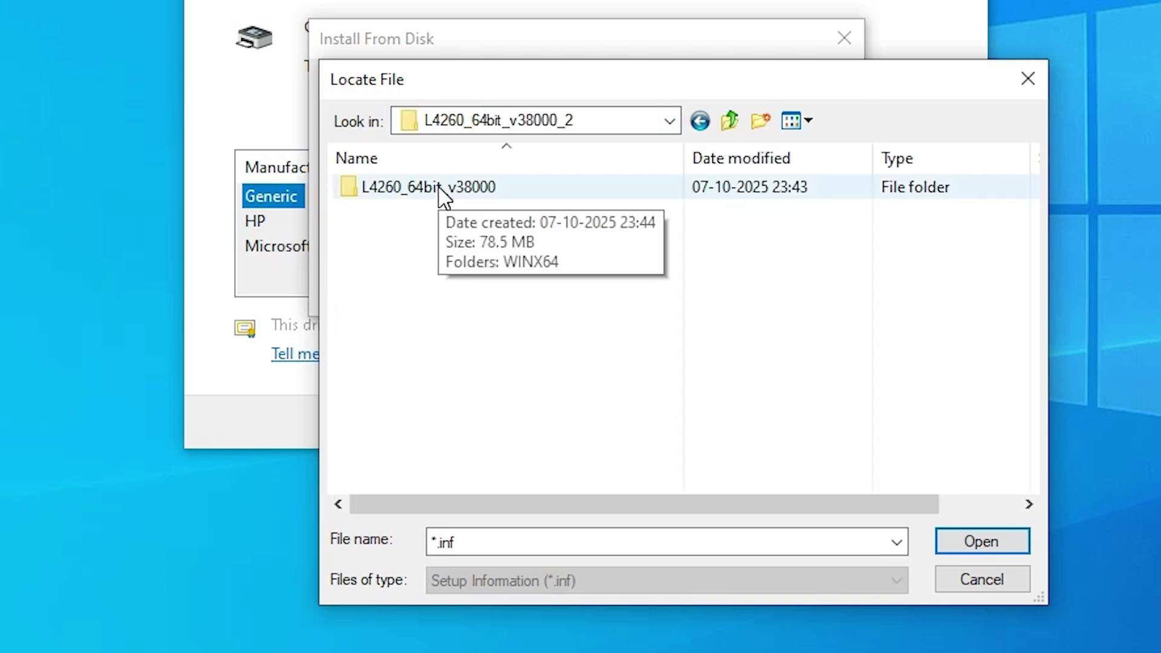
double_click(441, 195)
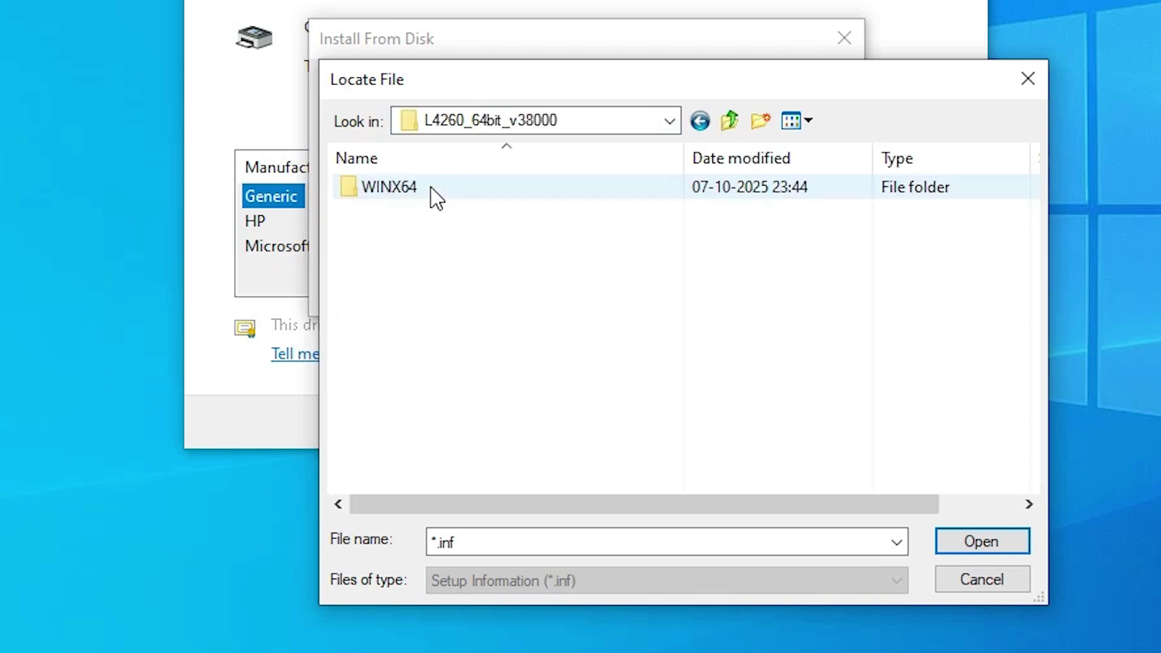
double_click(379, 199)
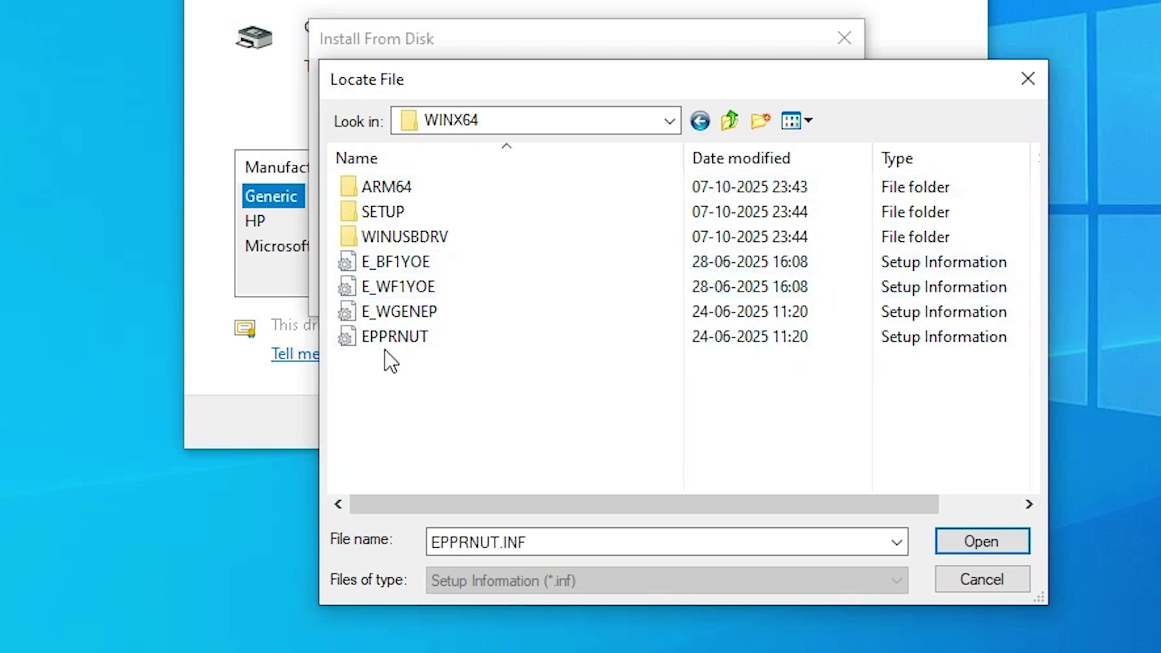
- Load the E_BF1YOE.inf driver file and confirm Install From Disk
click(437, 266)
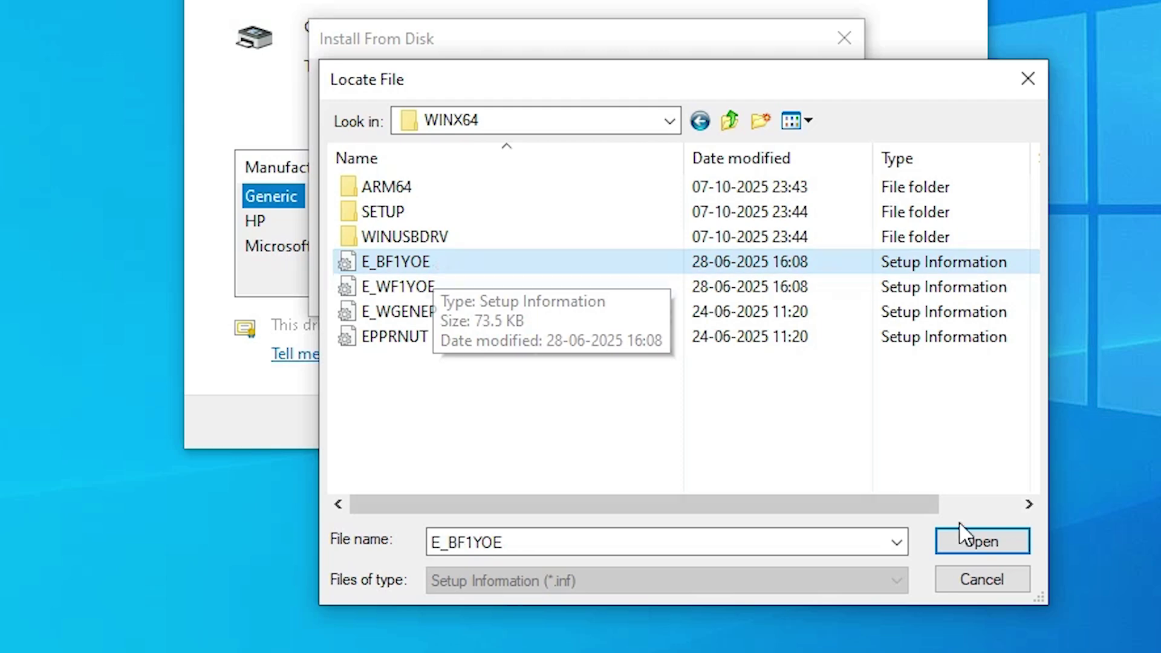
click(962, 547)
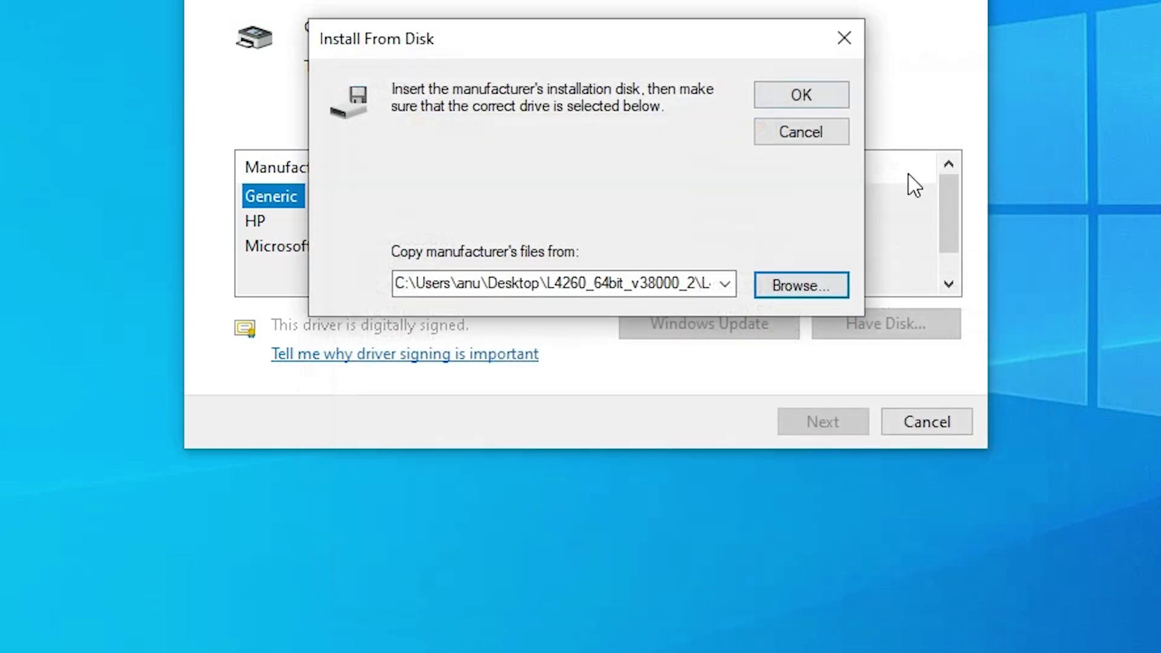
click(793, 98)
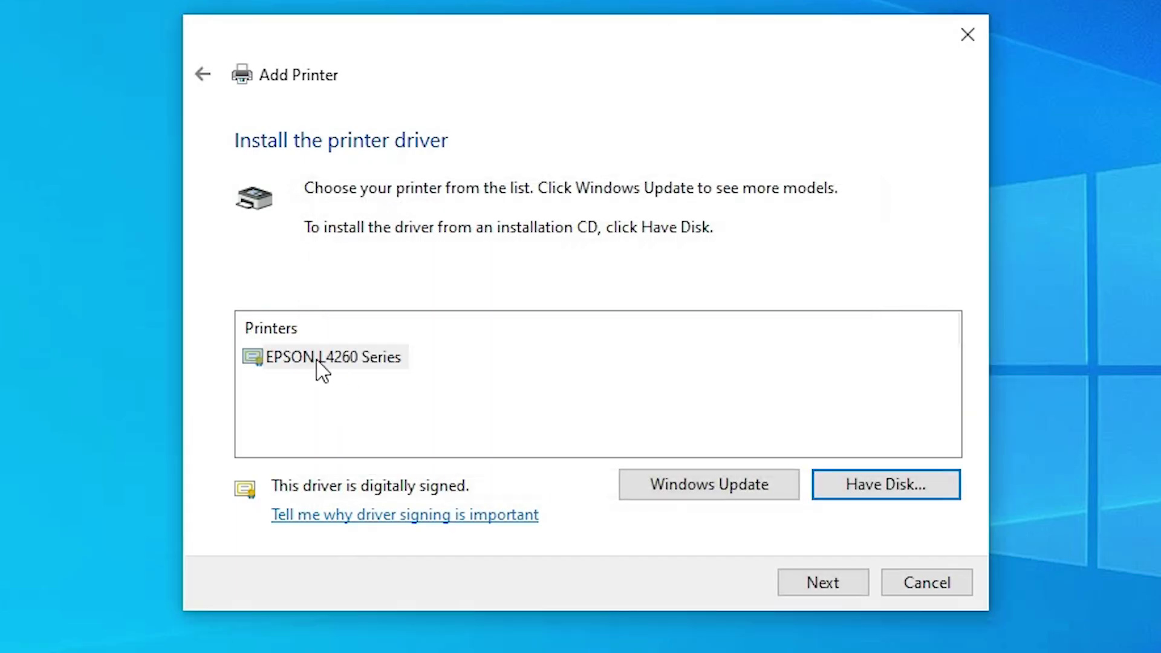
- Choose the EPSON L4260 Series driver and shorten the printer name to 'EPSON L4260'
click(346, 371)
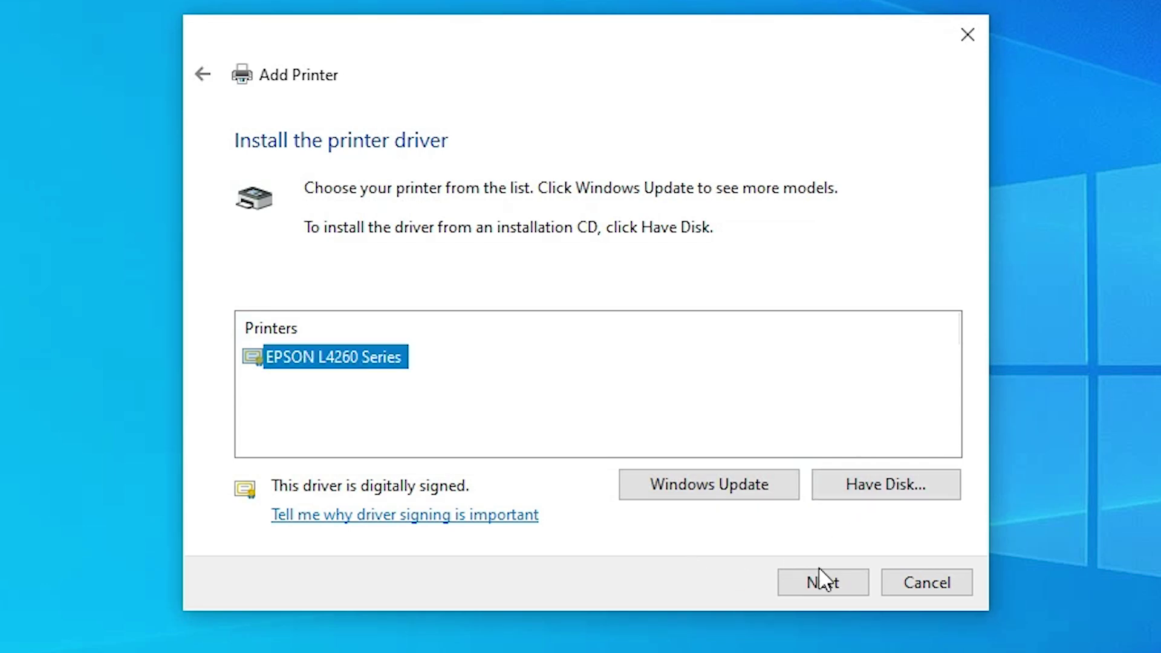
click(830, 587)
click(516, 193)
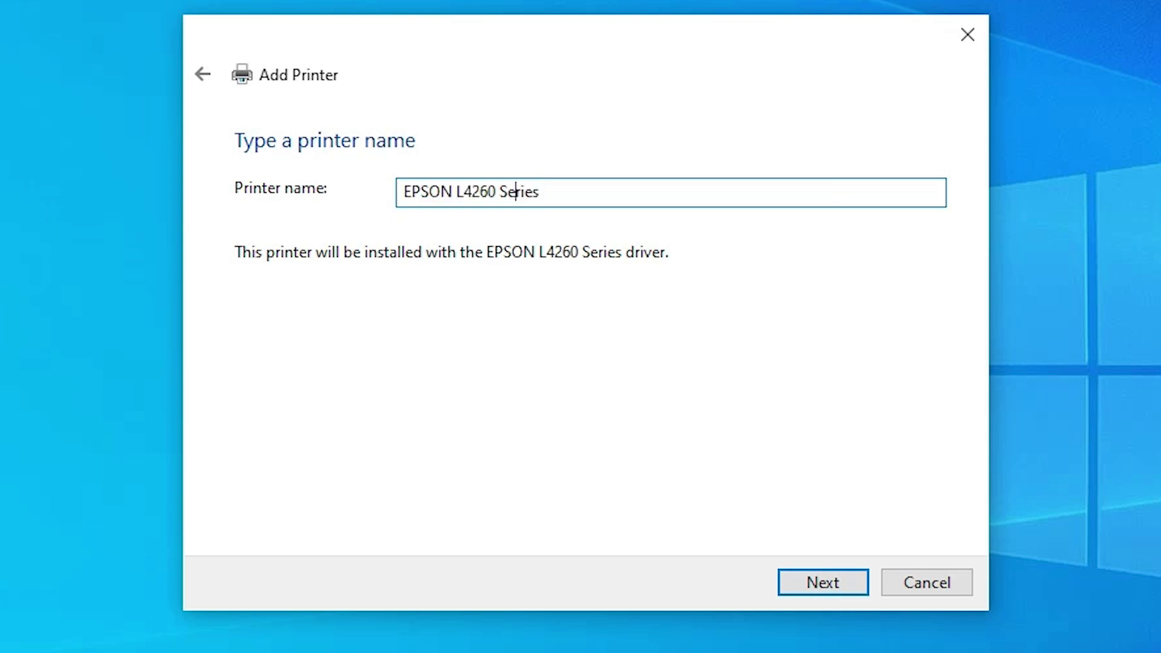
double_click(516, 192)
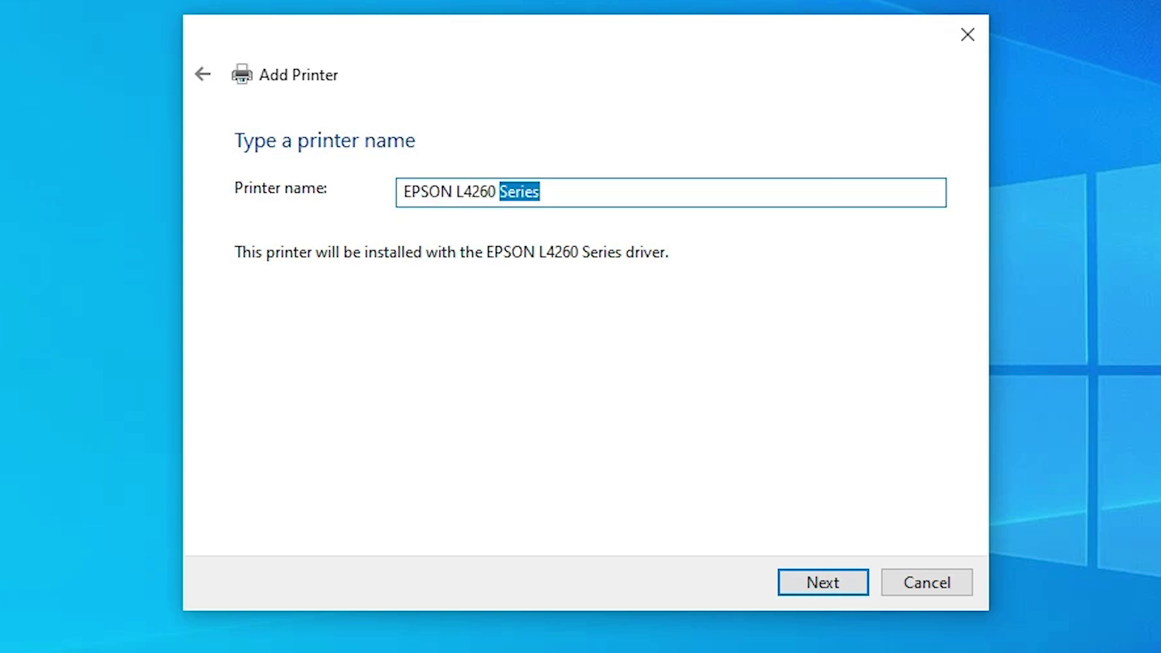
key(BackSpace)
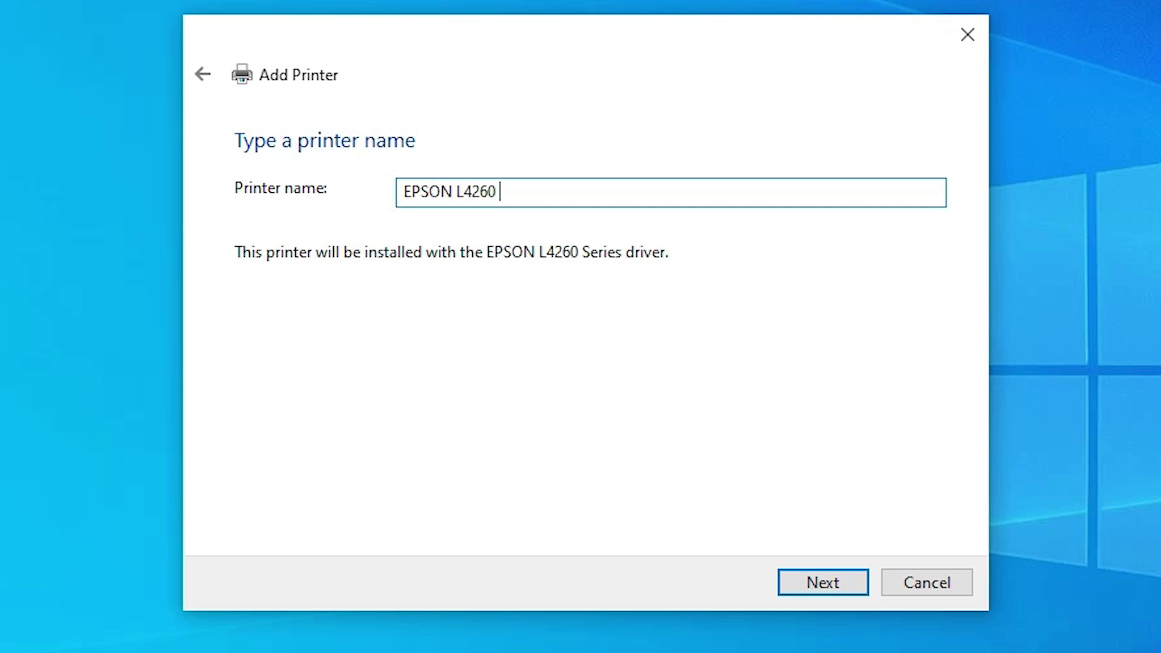
- Install the printer without sharing it and finish the wizard
click(847, 596)
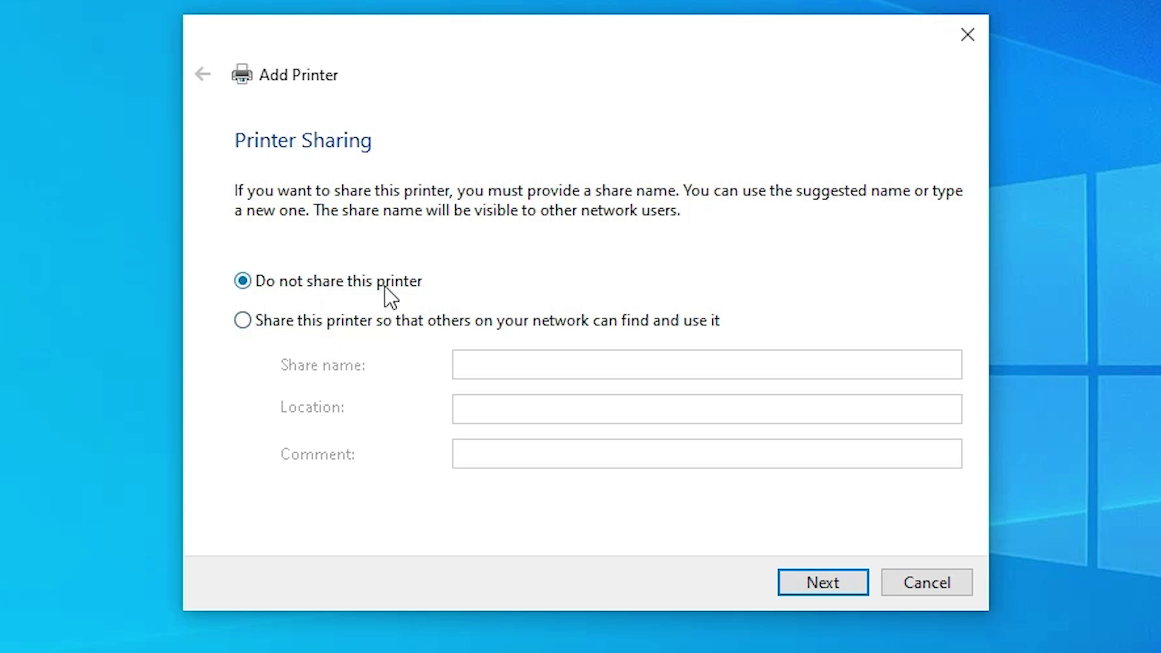
click(862, 581)
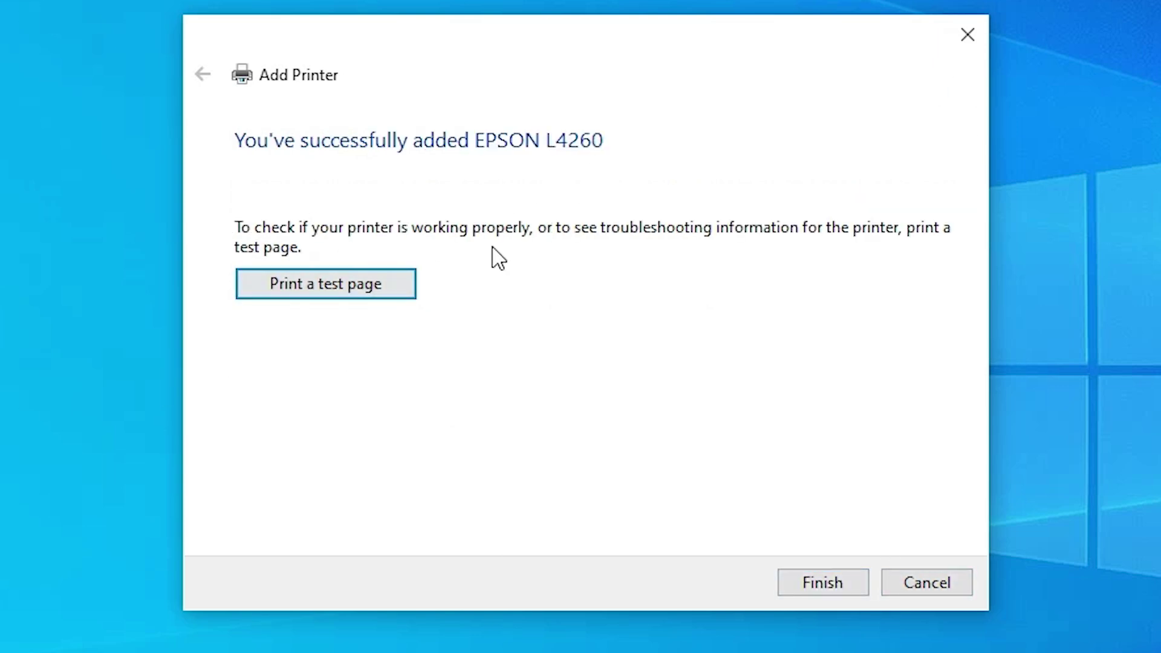
click(830, 591)
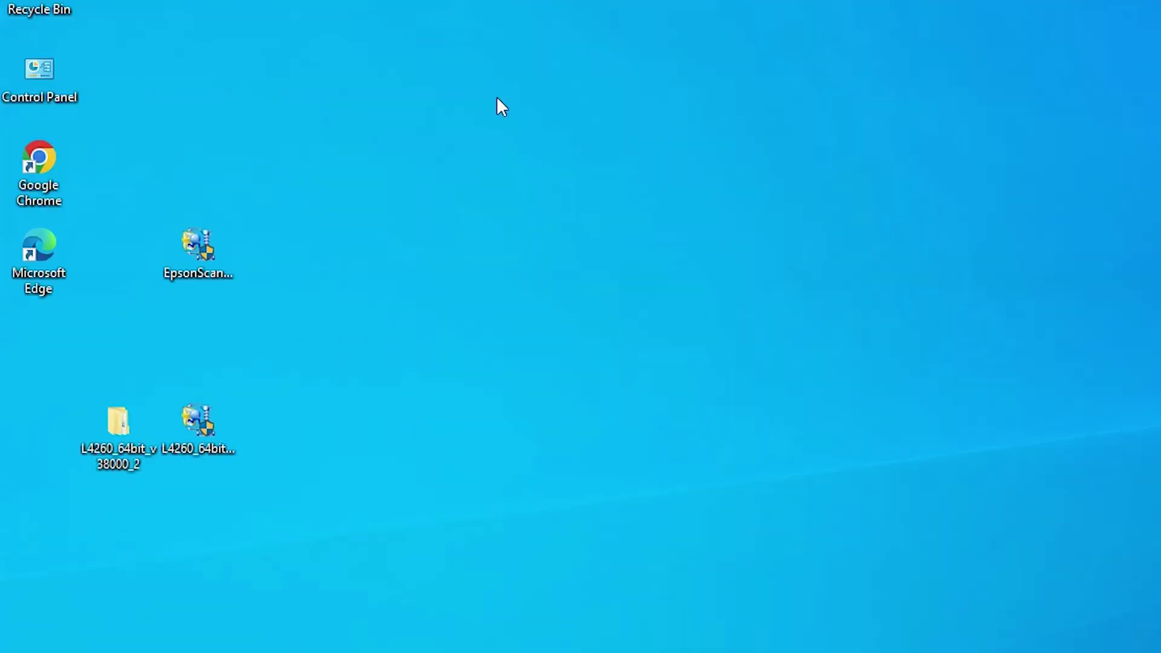
- Run the Epson Scan 2 installer from the desktop as administrator, allowing changes
click(203, 246)
right_click(202, 245)
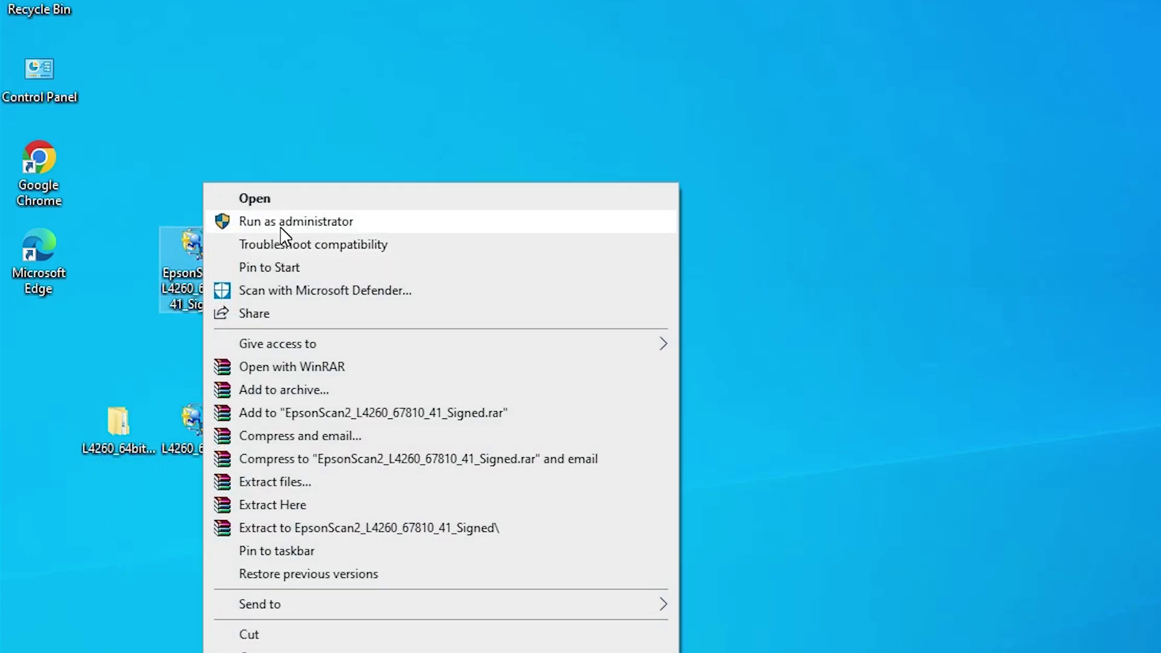
click(281, 228)
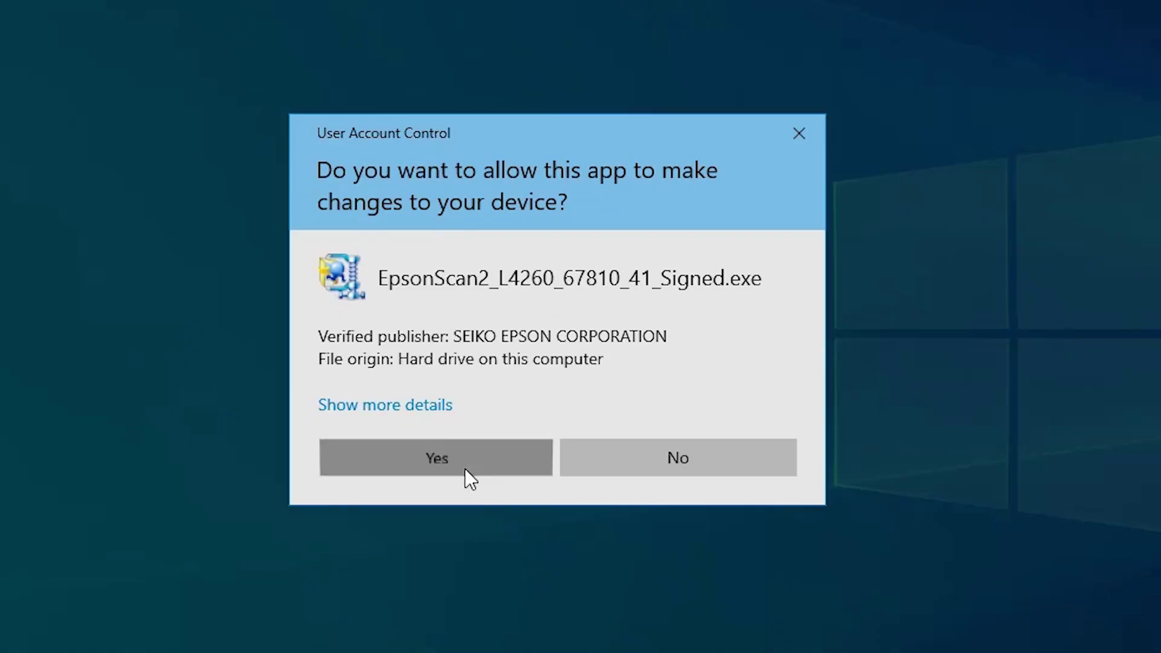
click(467, 477)
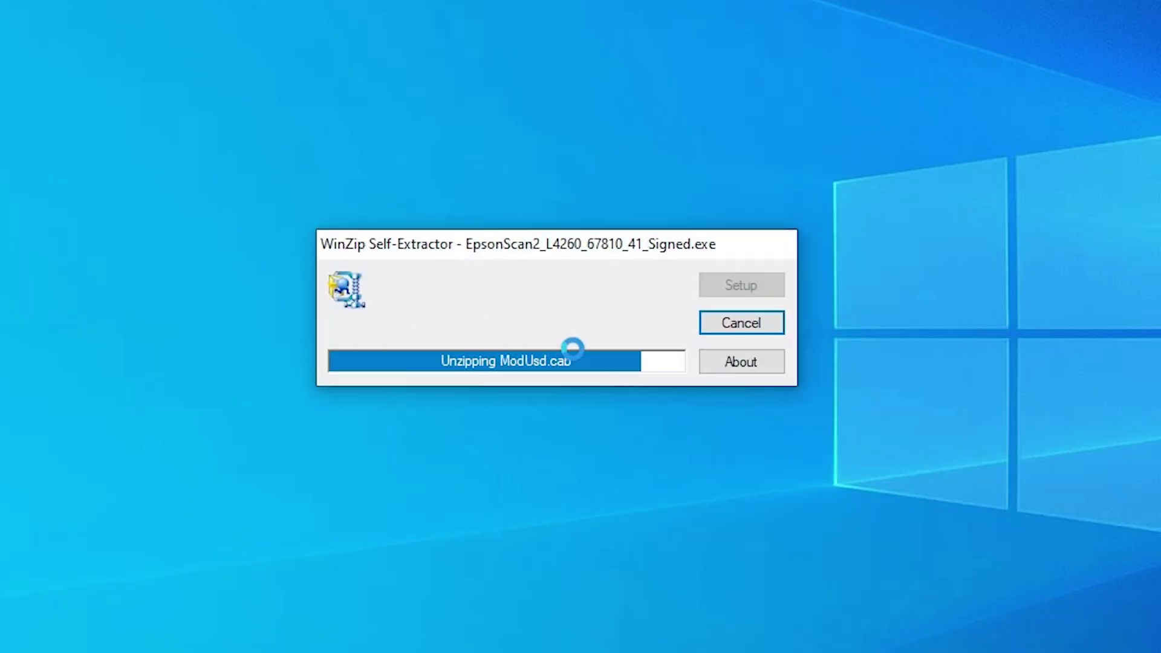
- Accept the licence agreement, install Epson Scan 2, and finish the setup
click(746, 419)
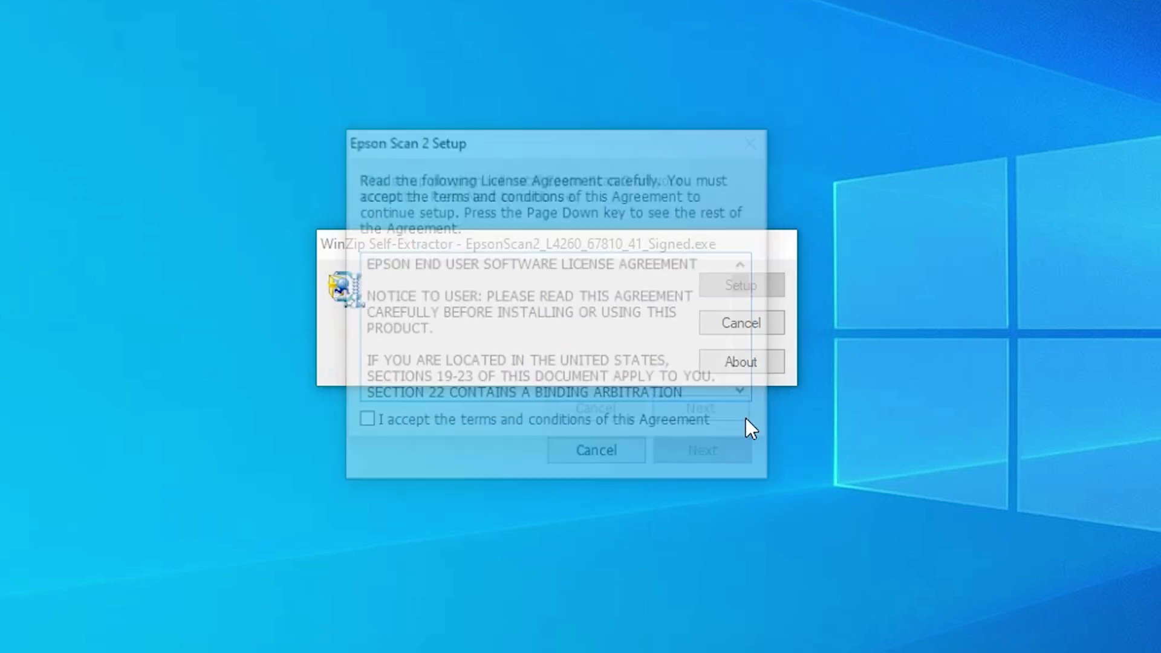
click(430, 417)
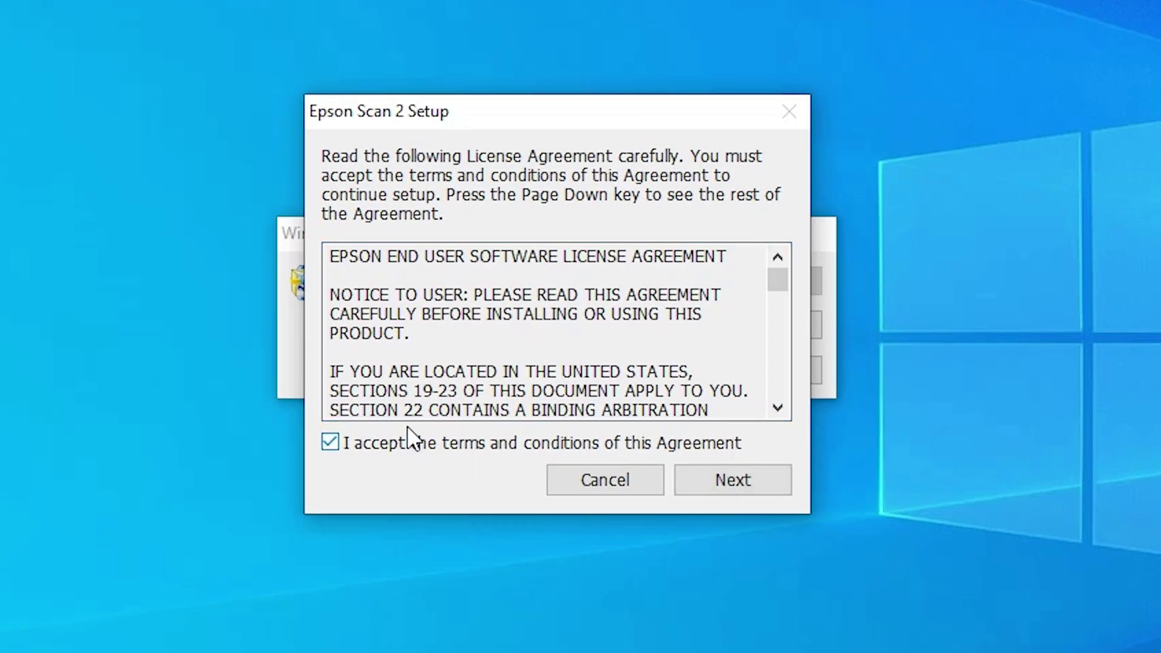
click(778, 470)
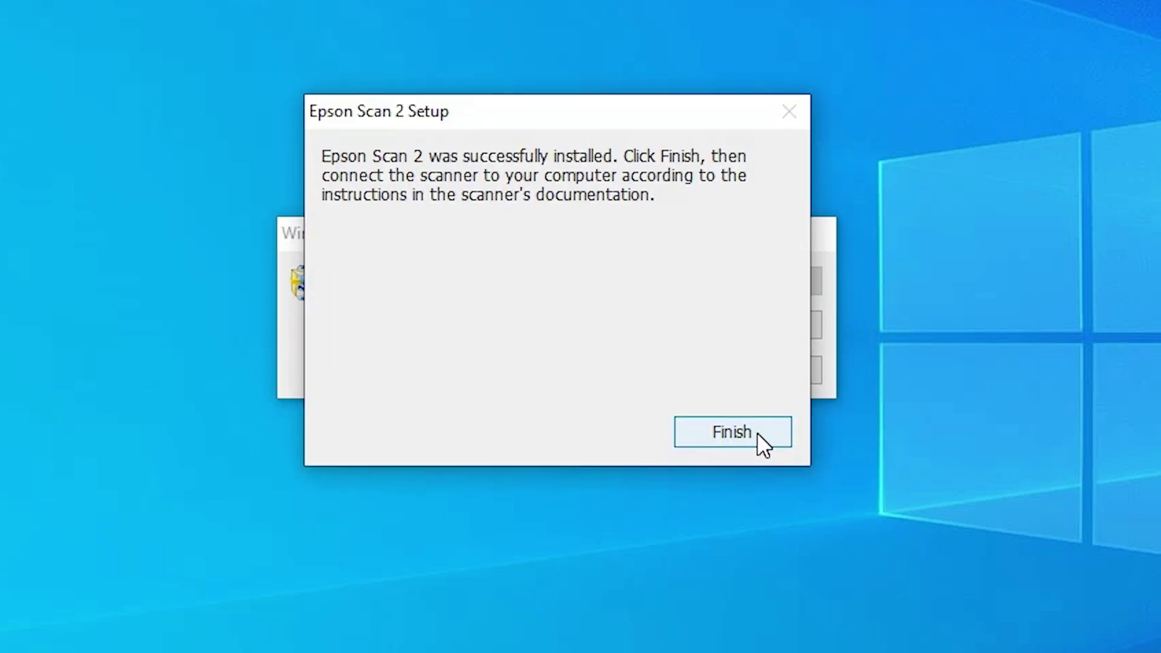
click(758, 433)
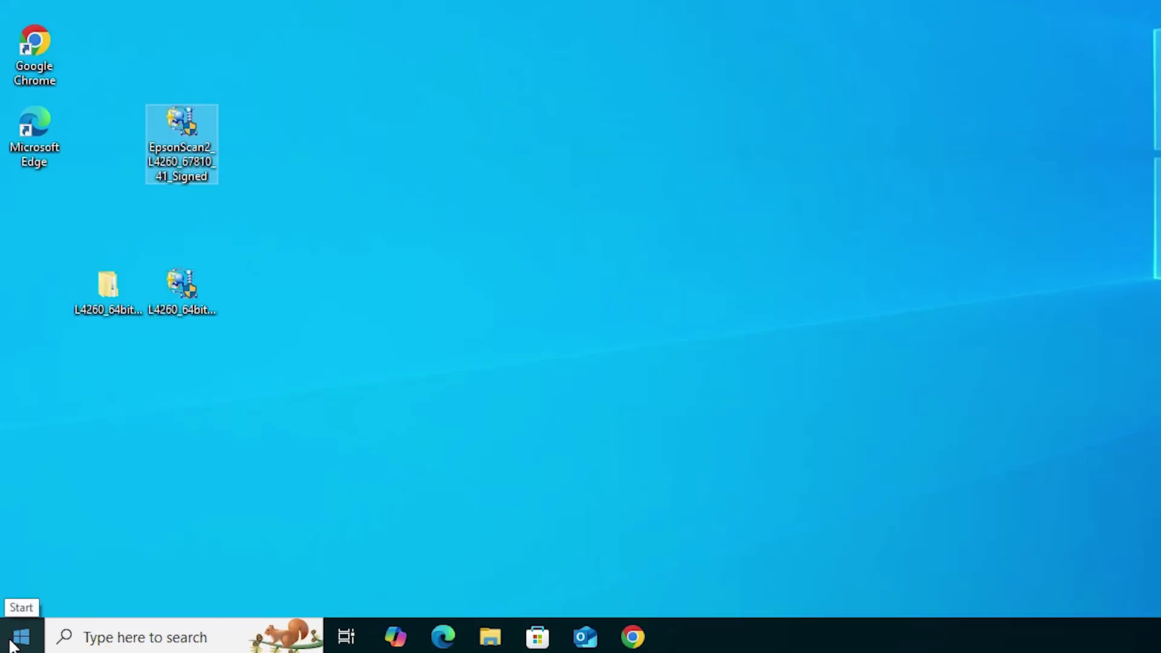
click(13, 644)
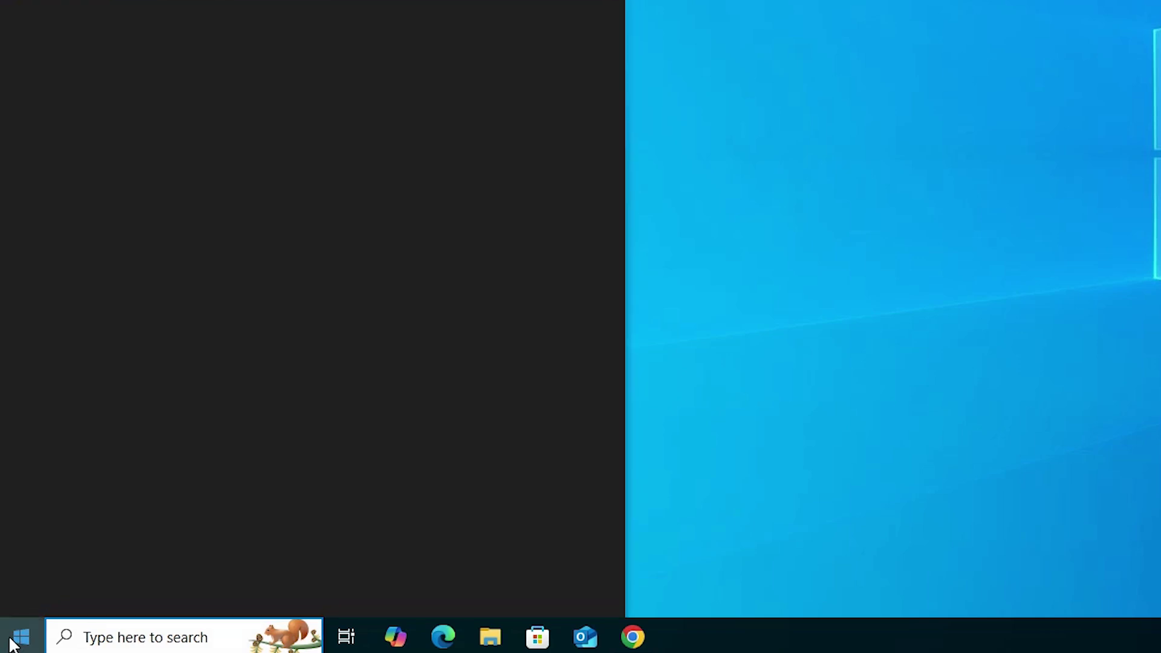
text(pr)
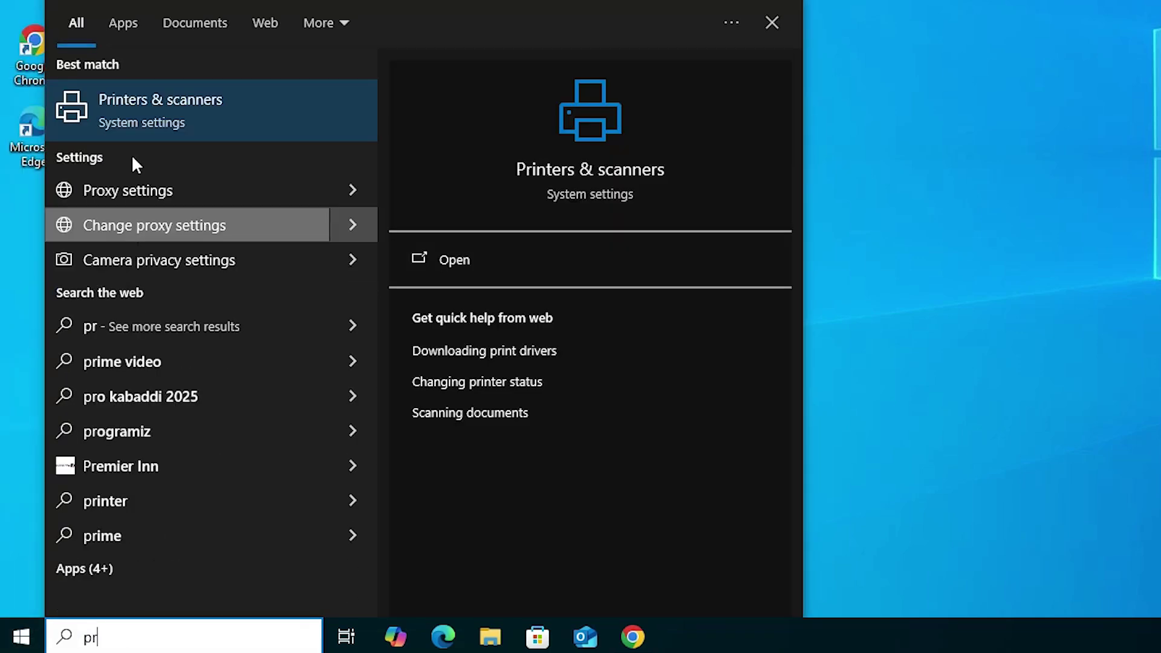
click(155, 120)
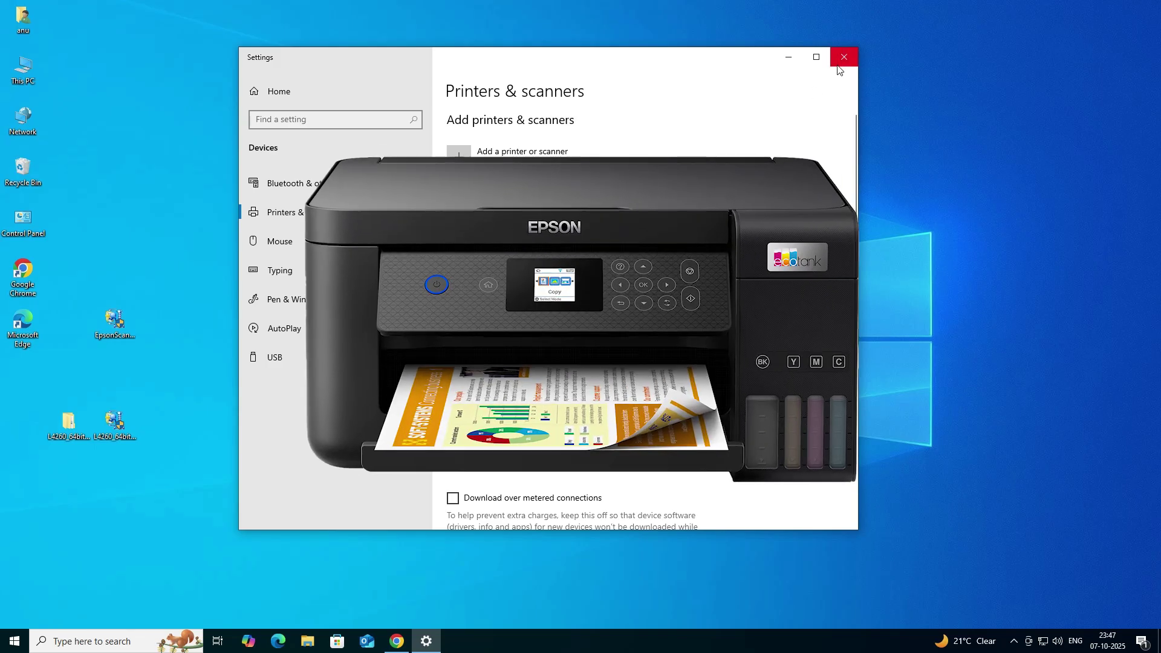
click(843, 50)
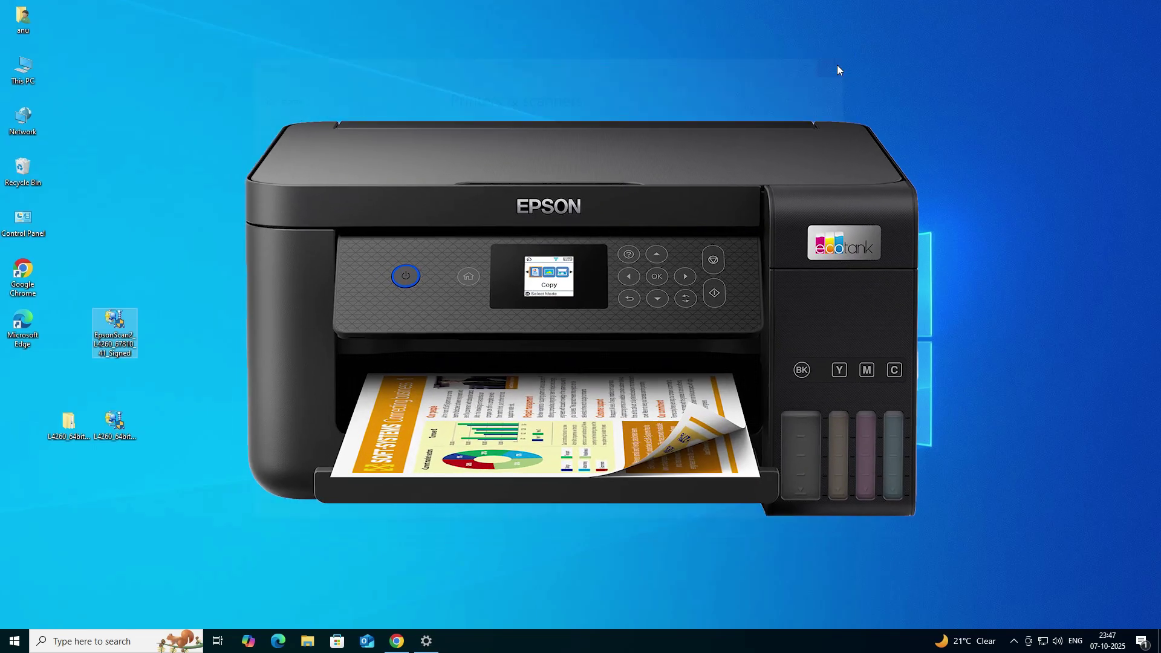